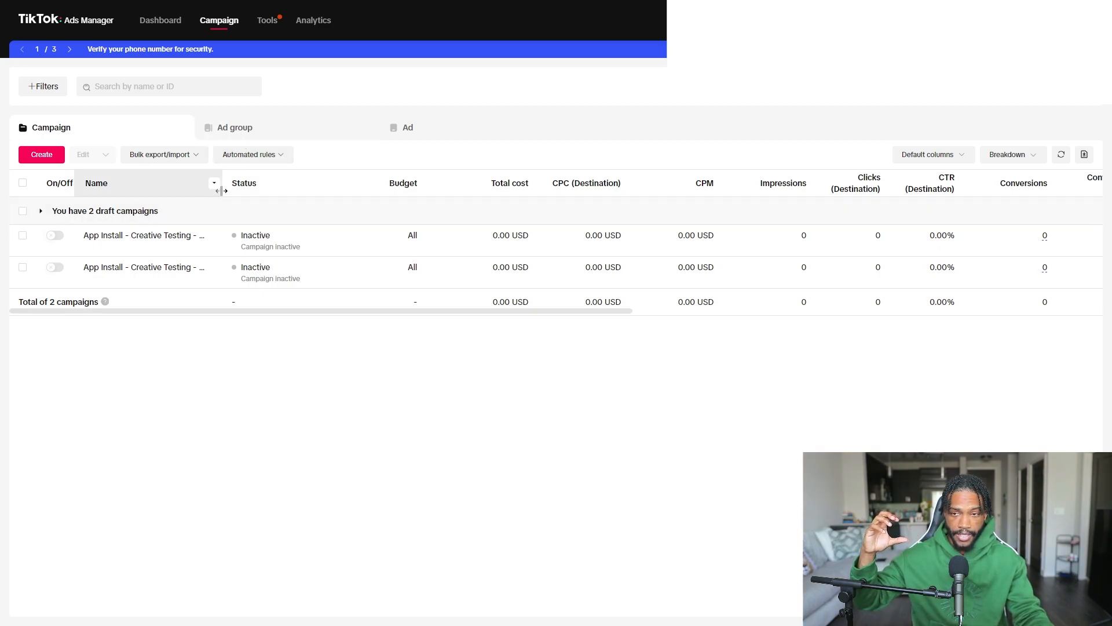
Step: Review the existing ad groups and the ads in the account
click(256, 135)
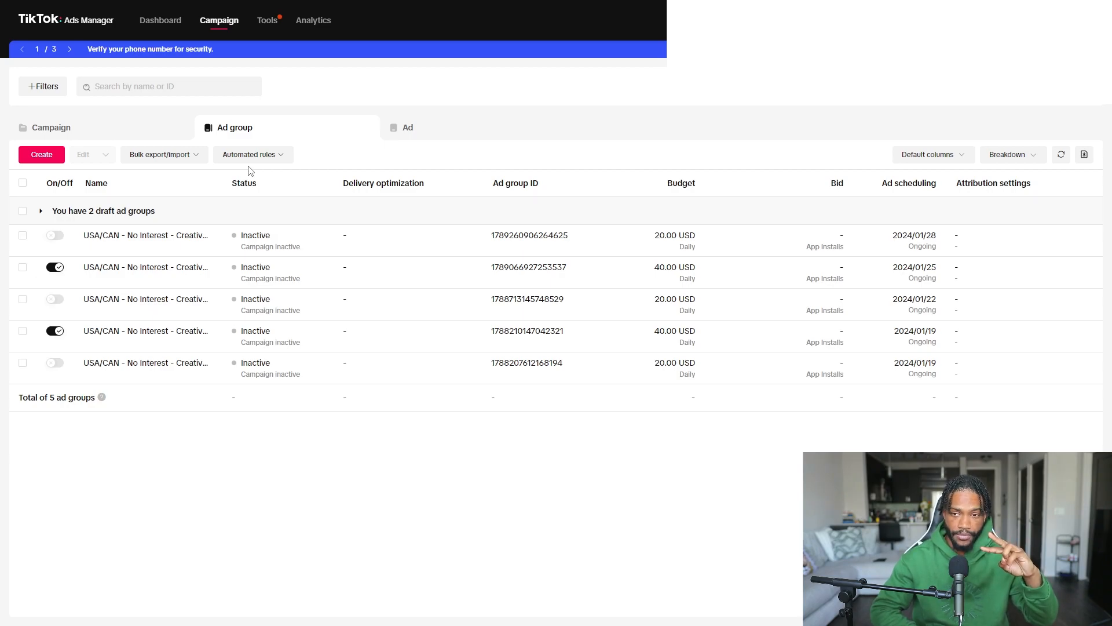
click(454, 137)
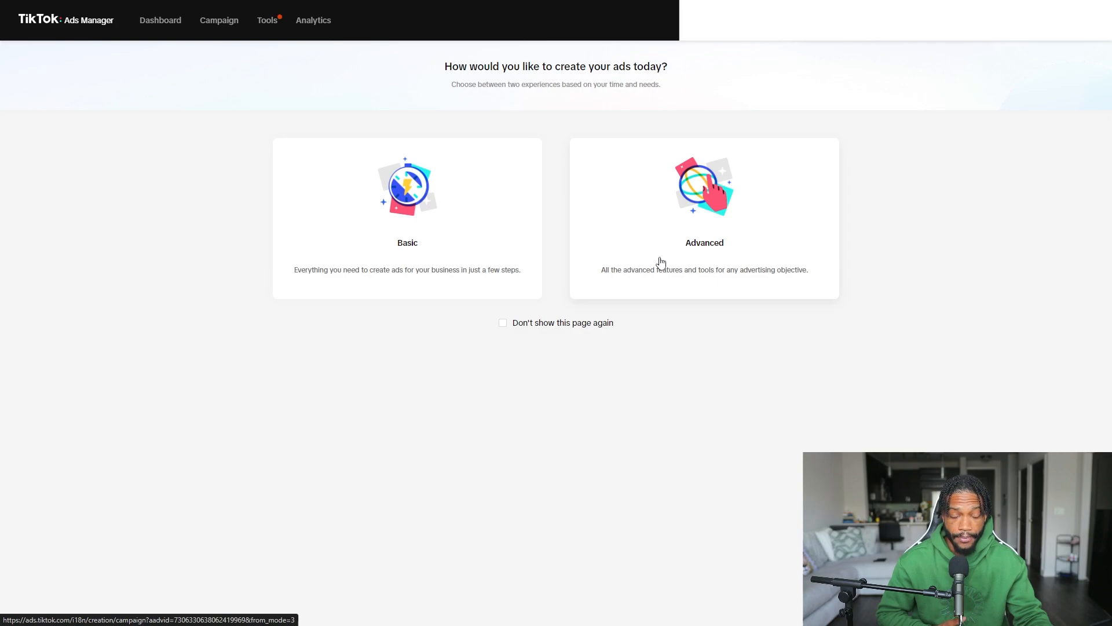
Step: Start a new campaign in the Advanced experience with App promotion as the advertising objective
click(698, 247)
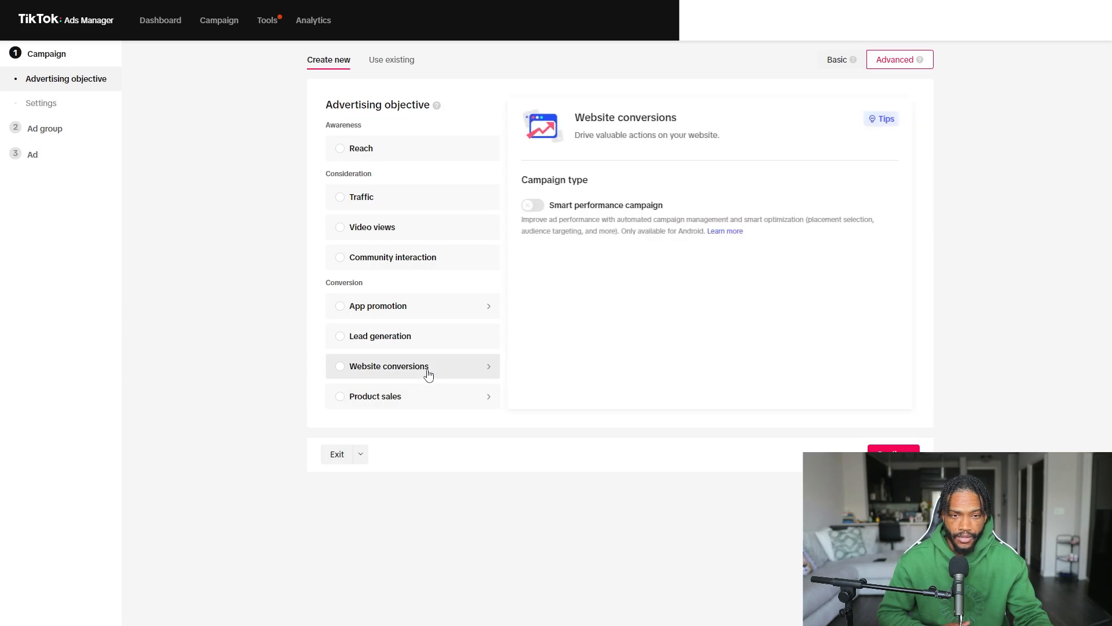
click(427, 306)
Step: Name the campaign "App Install - Creative Testing - No Interest #1"
scroll(561, 290, down, 1)
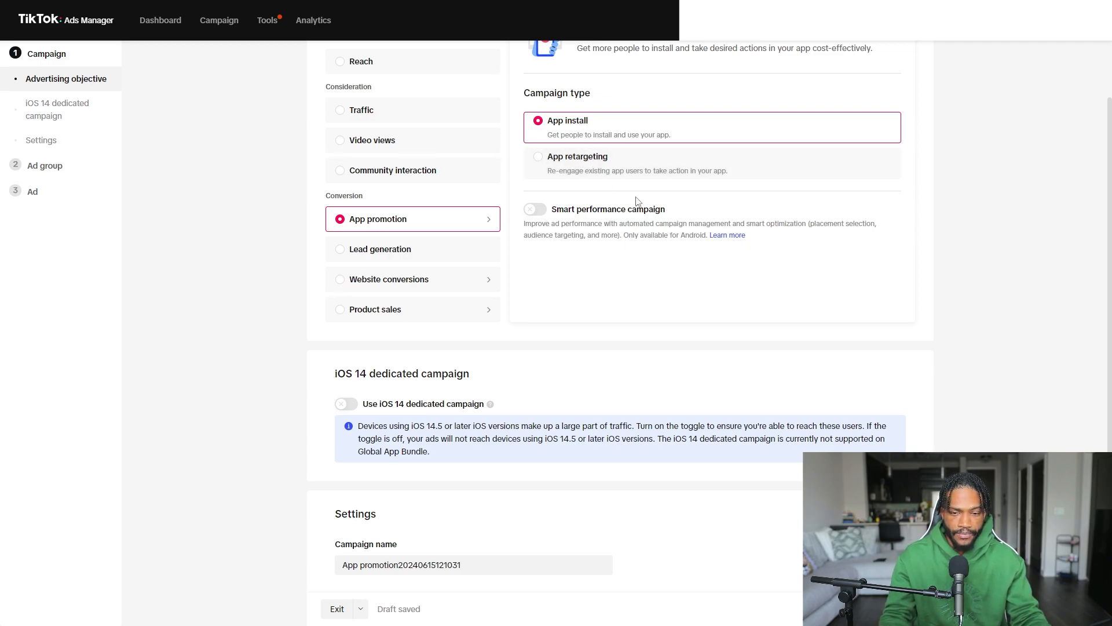
scroll(630, 208, down, 3)
scroll(615, 225, down, 1)
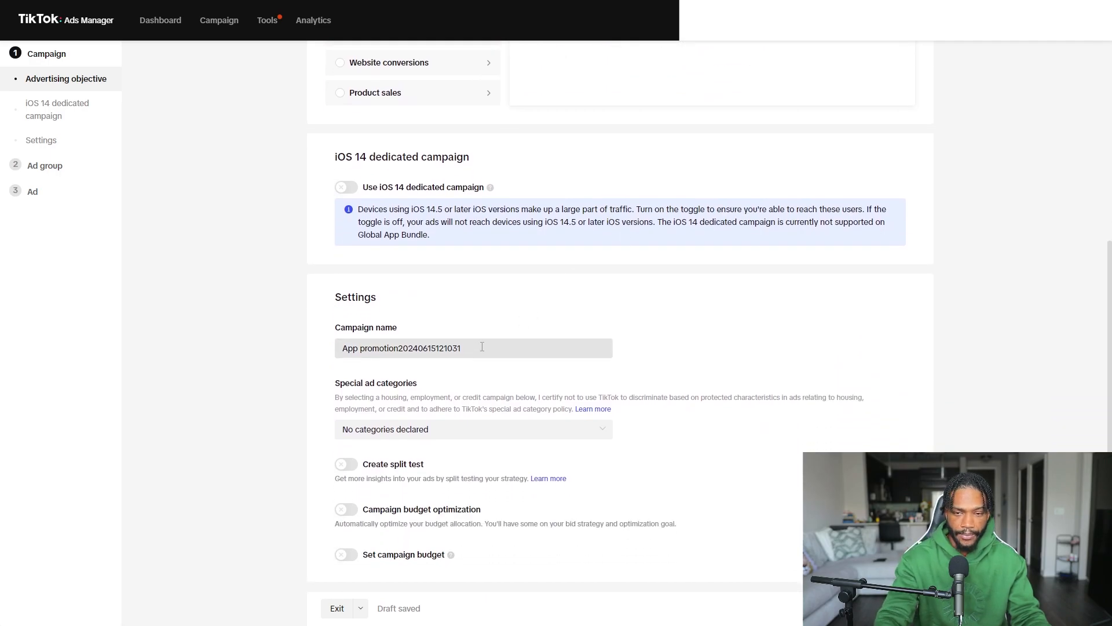
drag(483, 346, 316, 354)
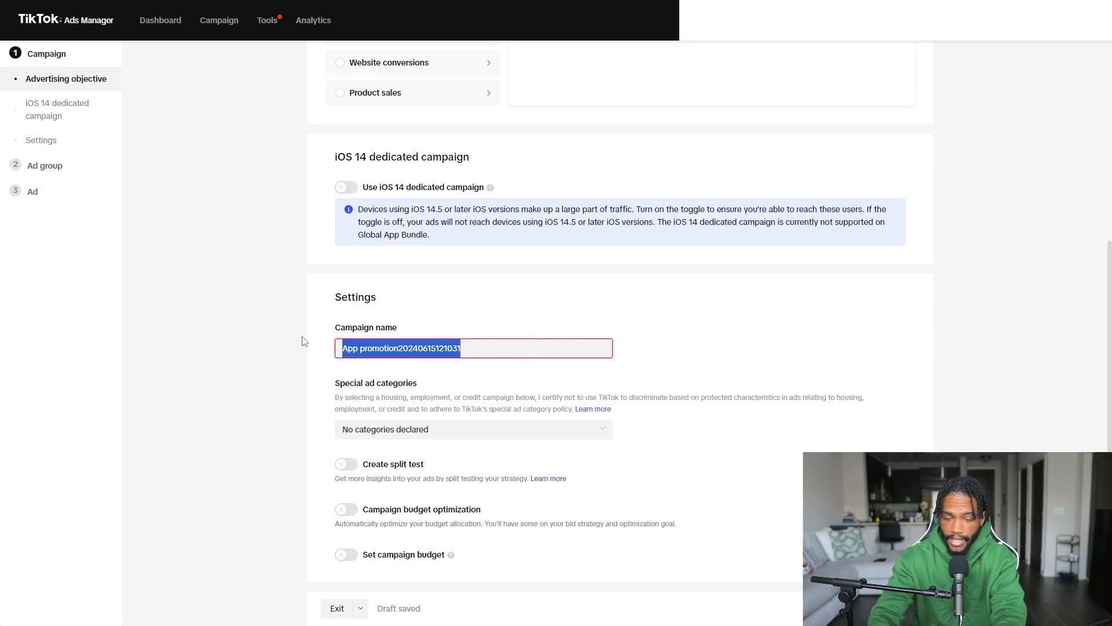
text(App Install)
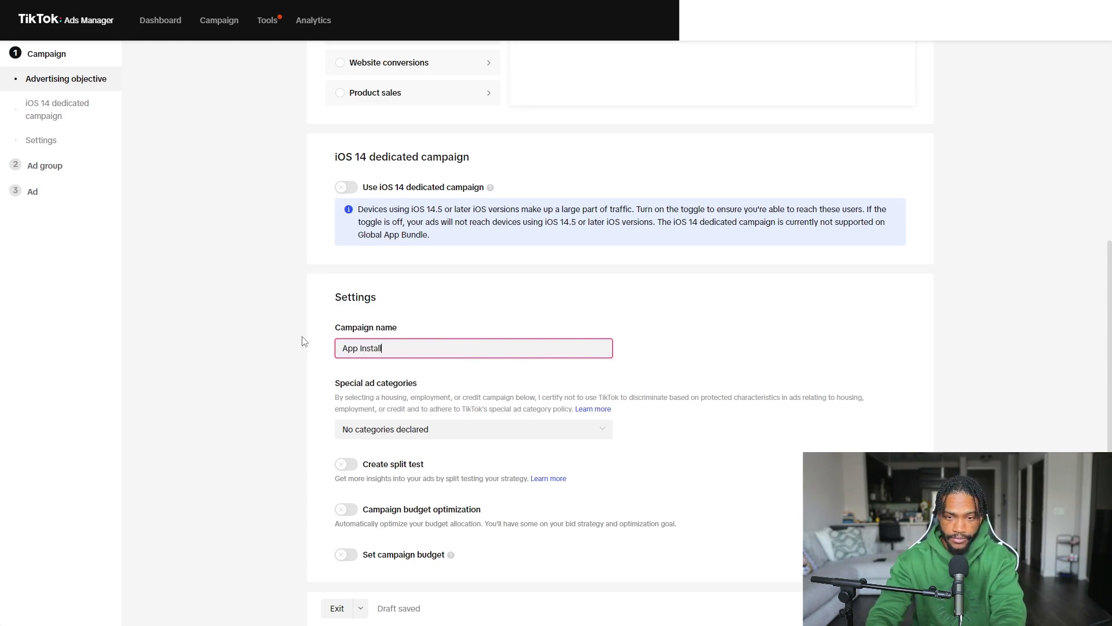
text( - Crs)
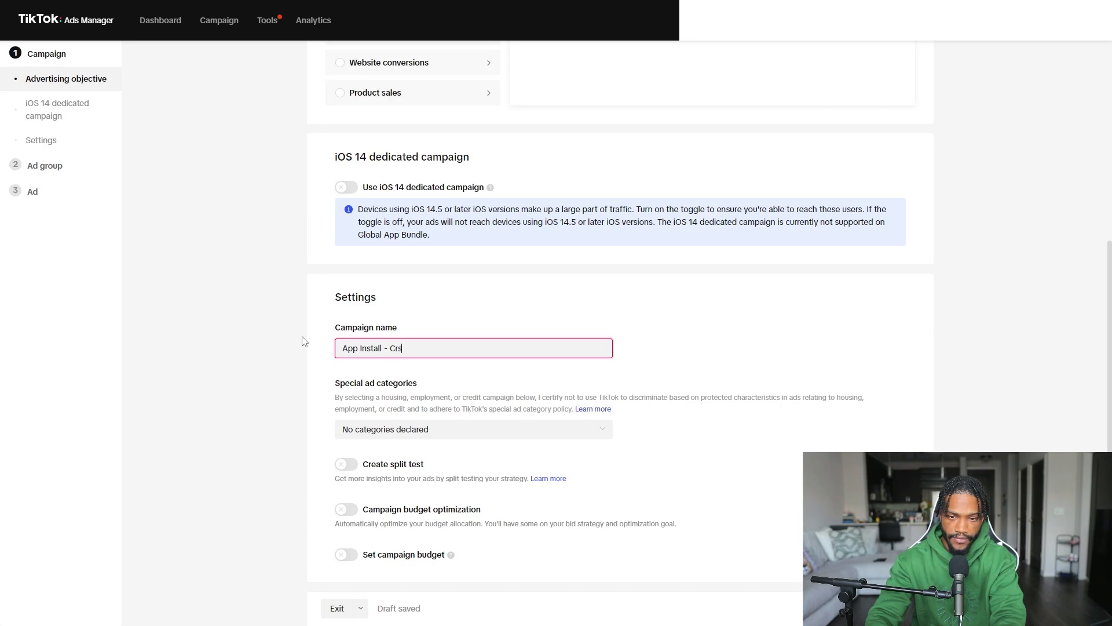
key(BackSpace)
text(eative)
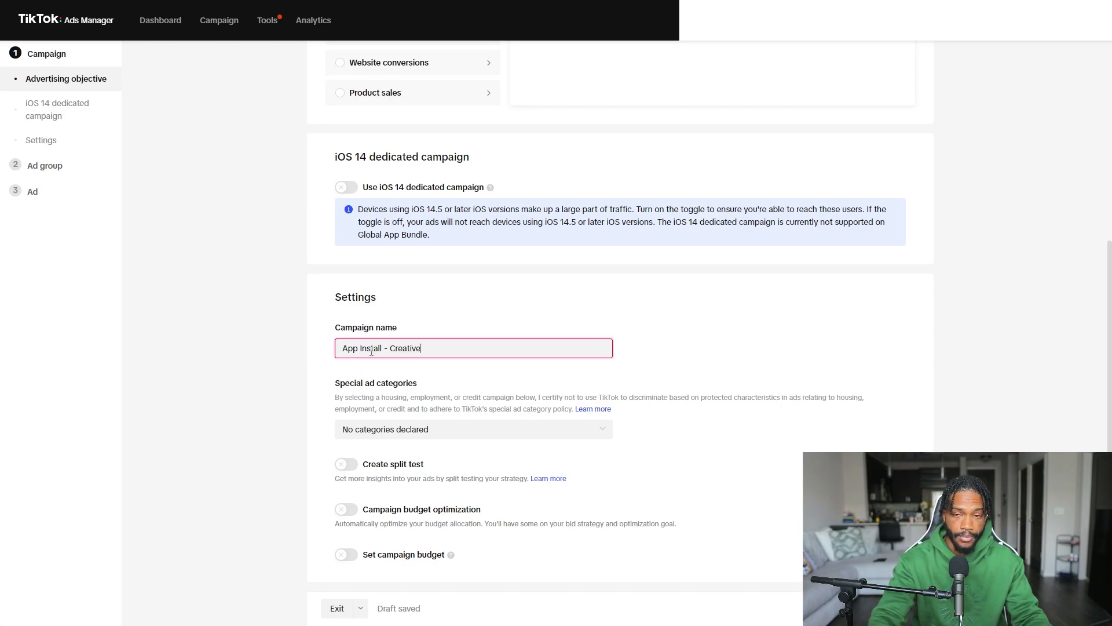
scroll(423, 355, up, 3)
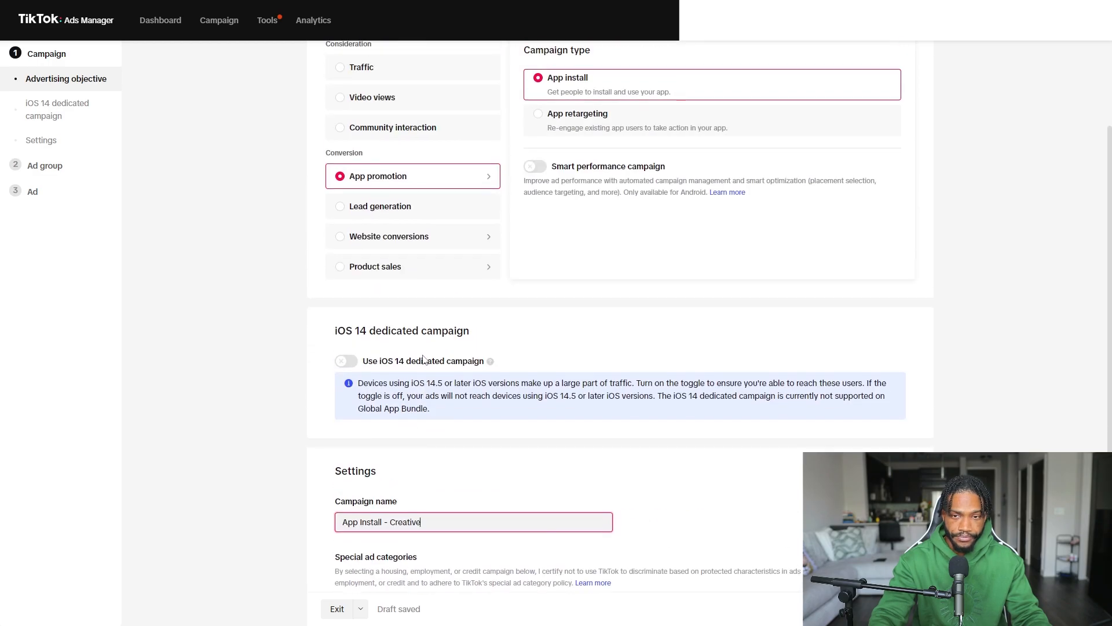
scroll(420, 353, down, 3)
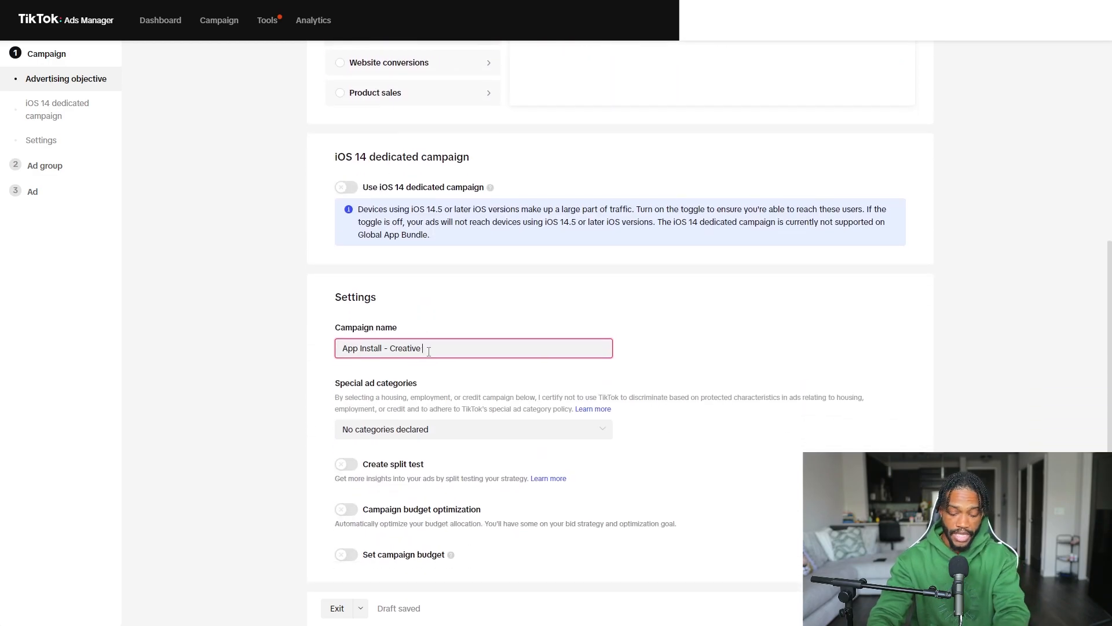
text(Testing)
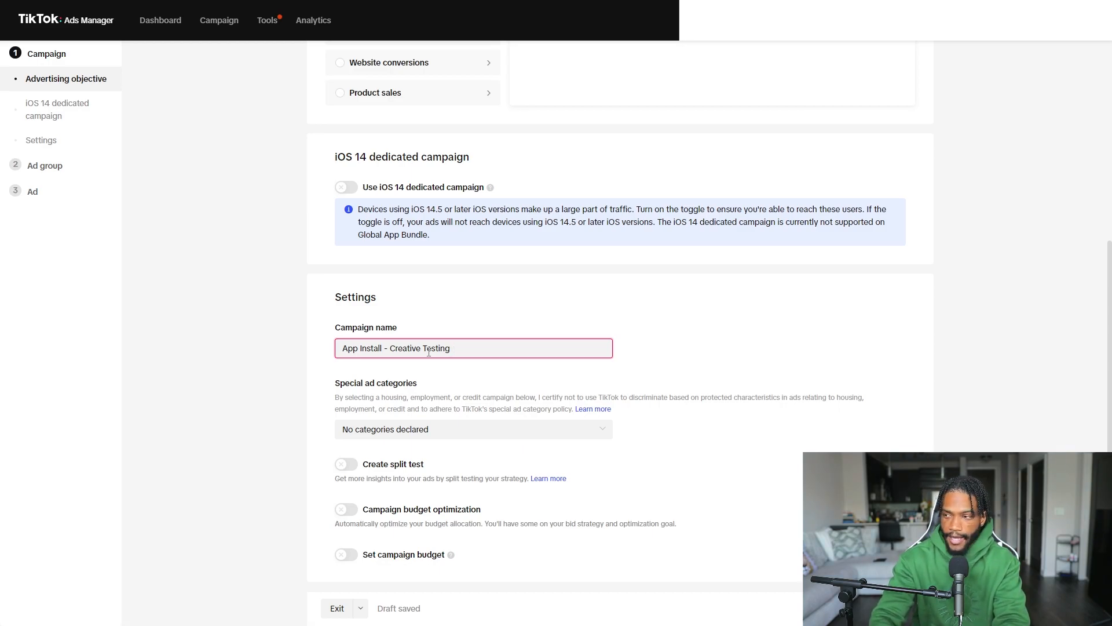
text(No Interest)
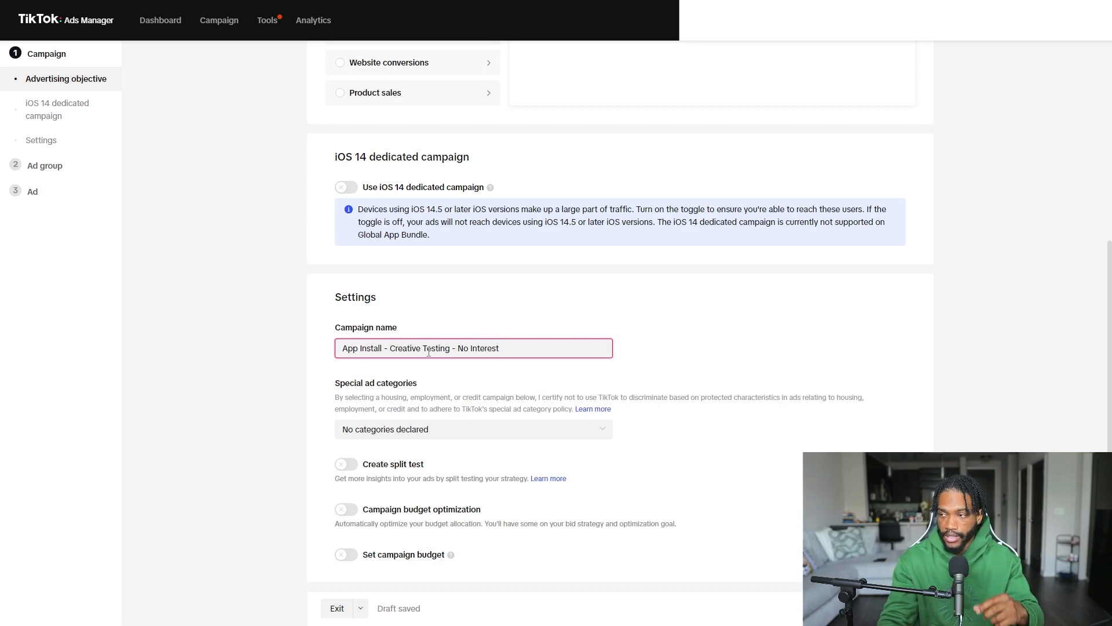
text(# 1)
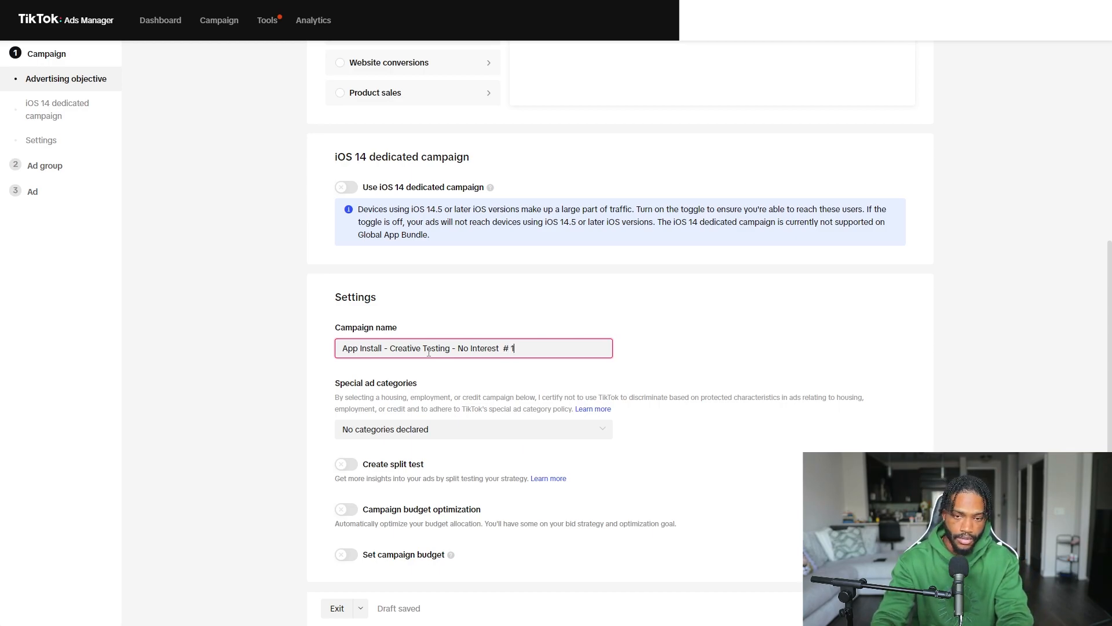
key(BackSpace)
text(1)
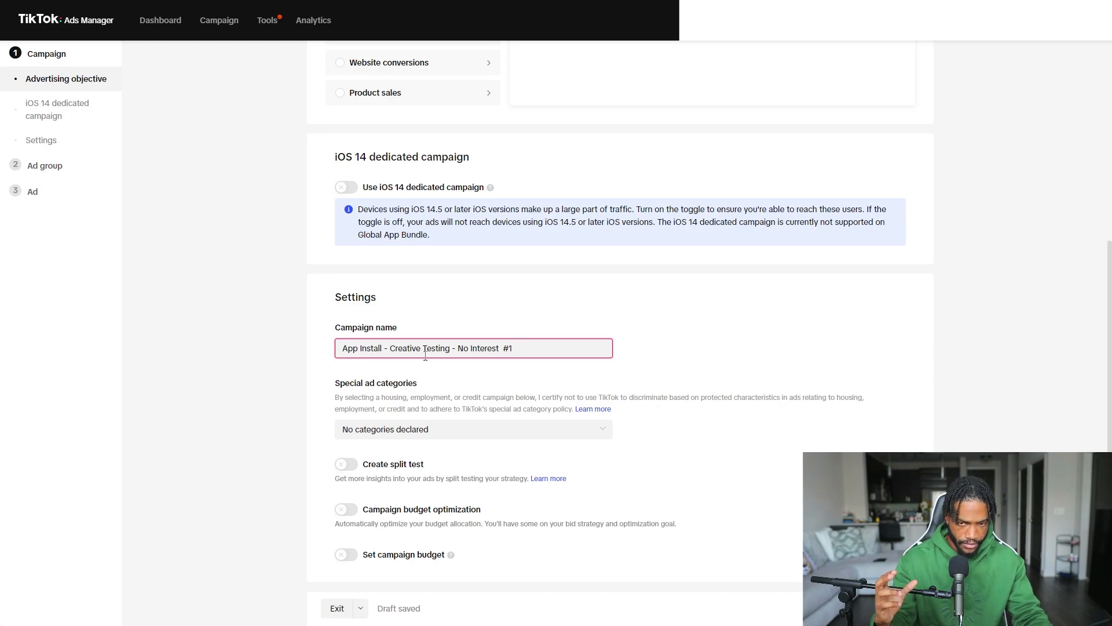
click(689, 398)
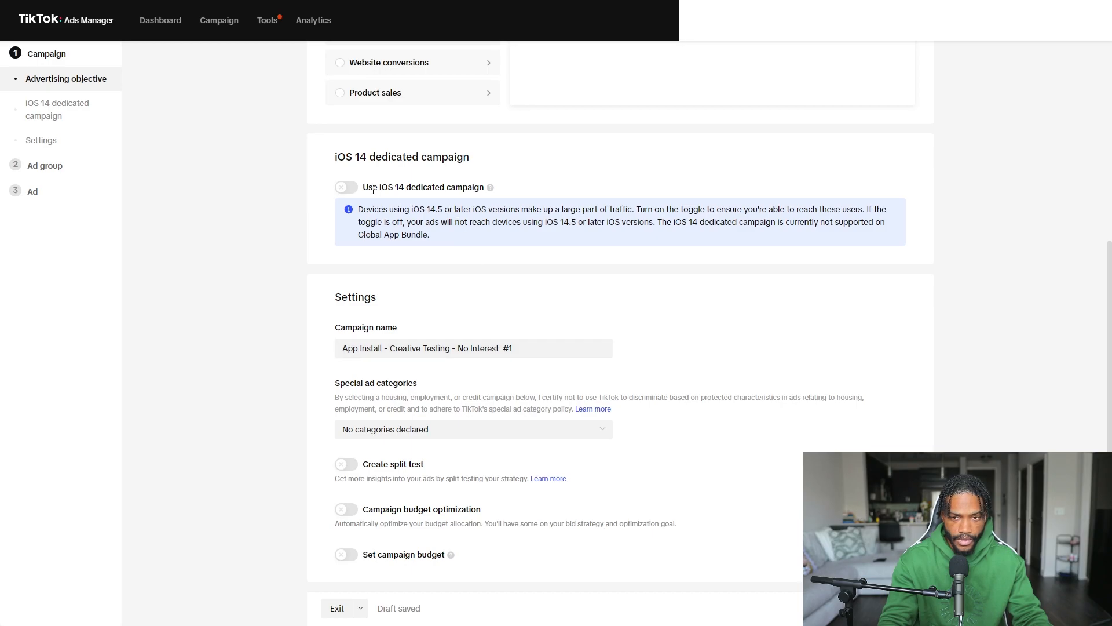
Step: Make it an iOS 14 dedicated campaign for the GoSpeak | Language Learning app and continue to the ad group
scroll(419, 241, up, 2)
scroll(471, 291, up, 4)
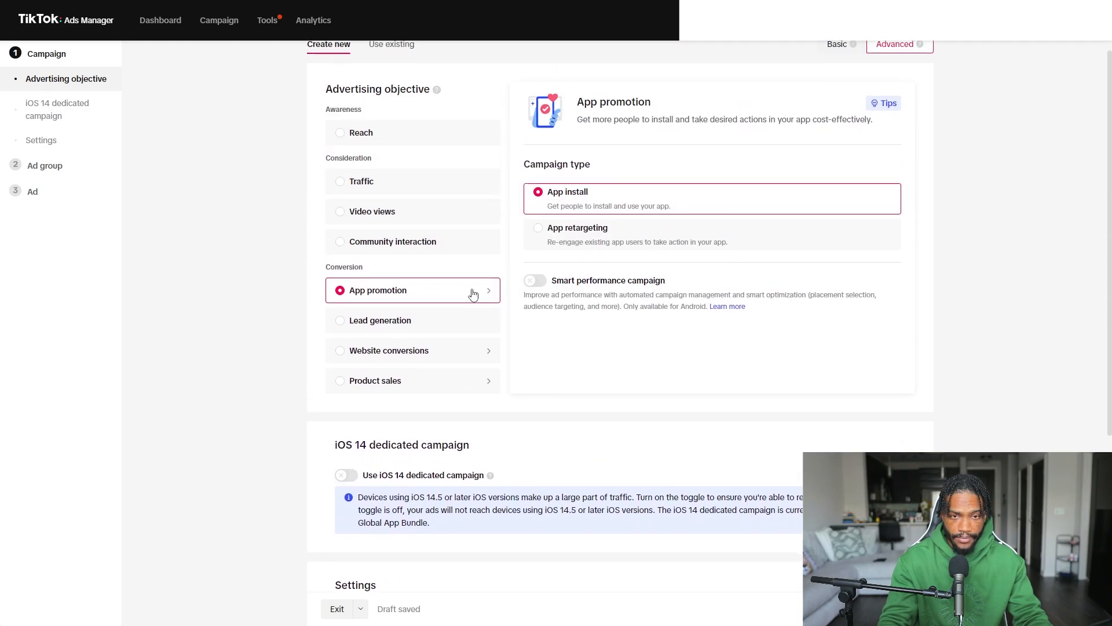
scroll(541, 291, down, 3)
scroll(527, 363, up, 2)
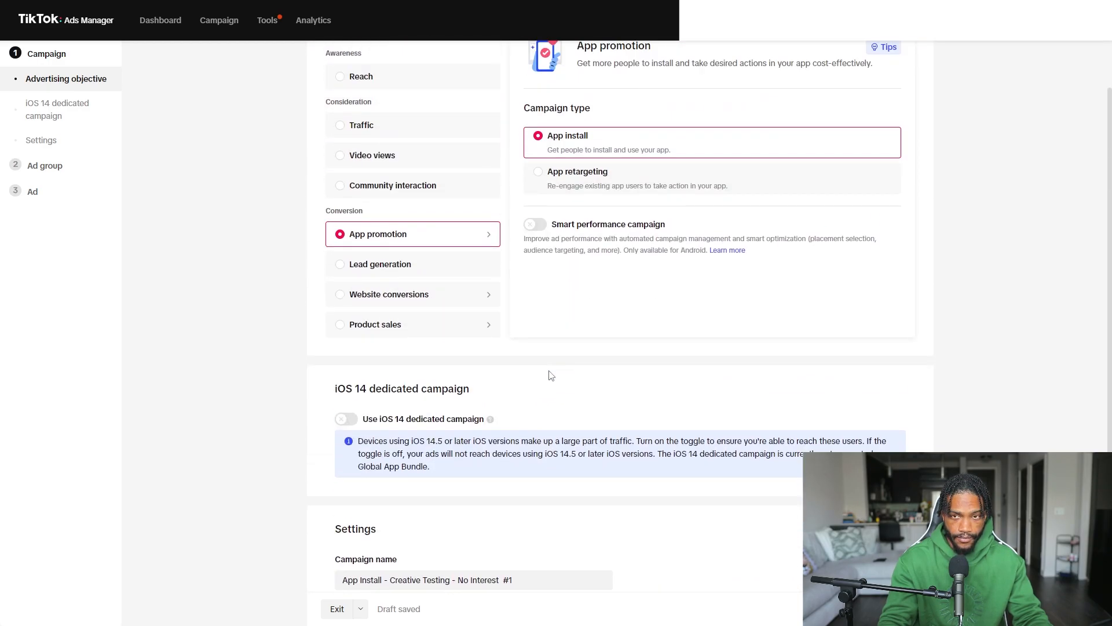
scroll(551, 375, up, 2)
scroll(551, 375, down, 3)
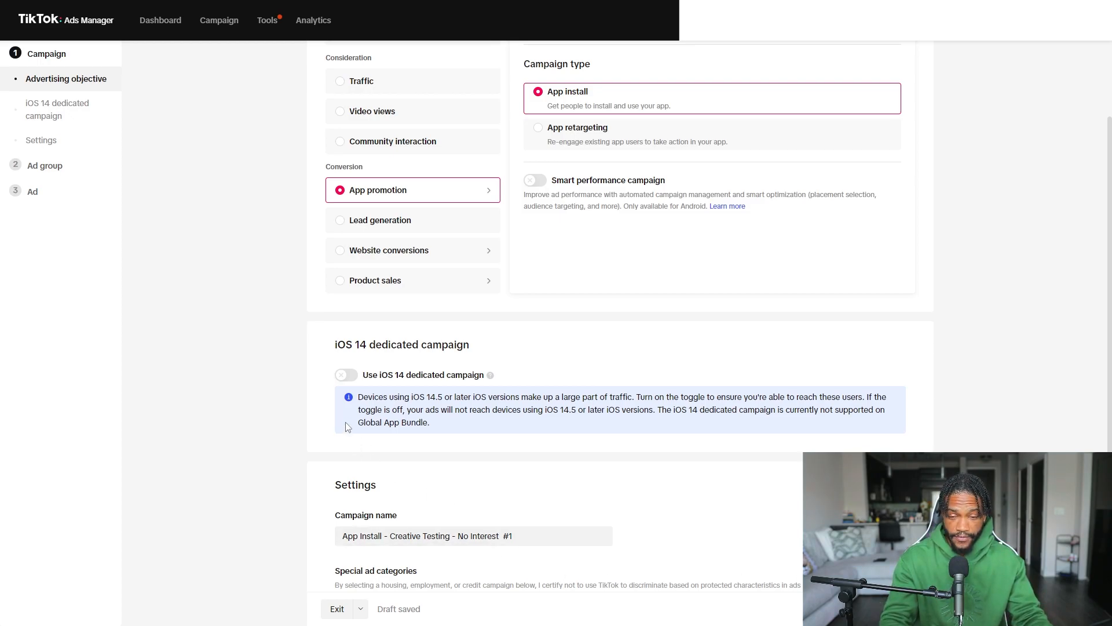
click(346, 376)
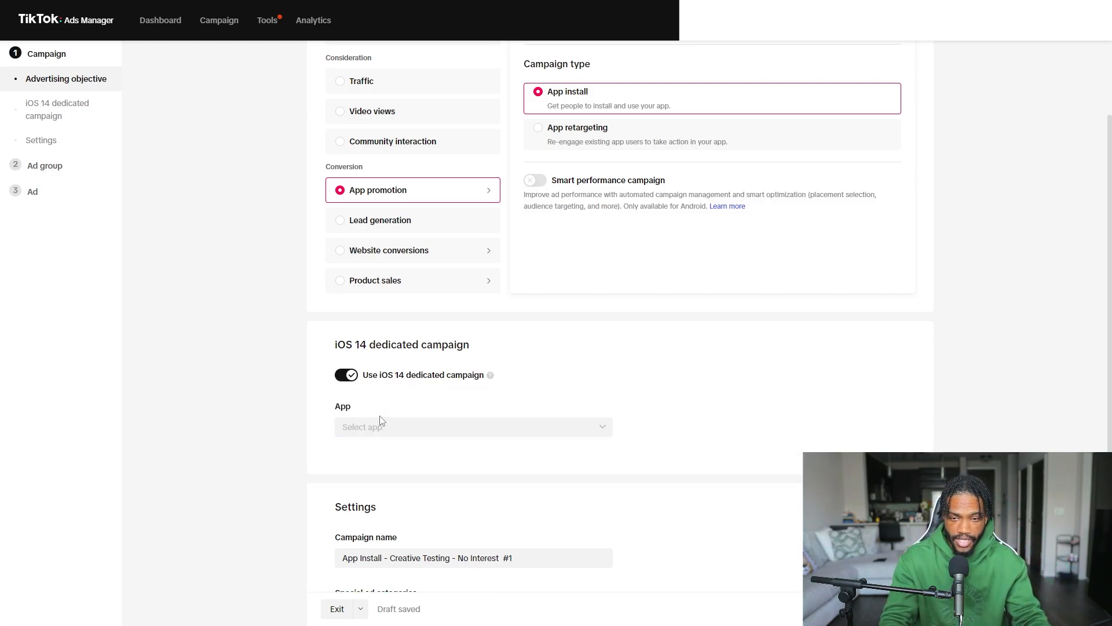
click(430, 436)
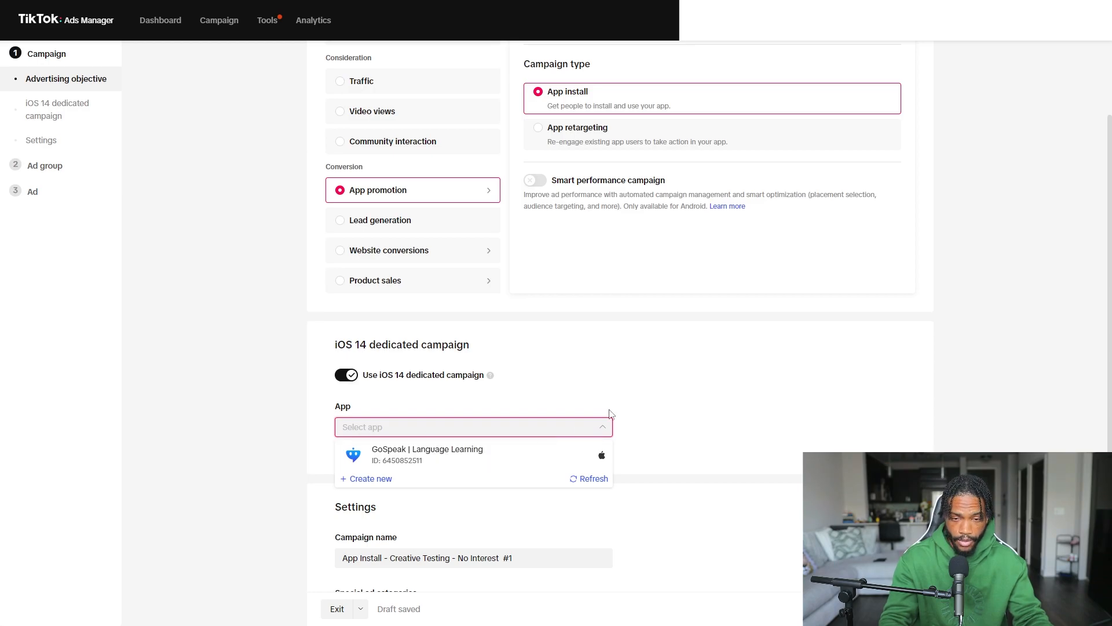
click(540, 452)
scroll(797, 458, down, 6)
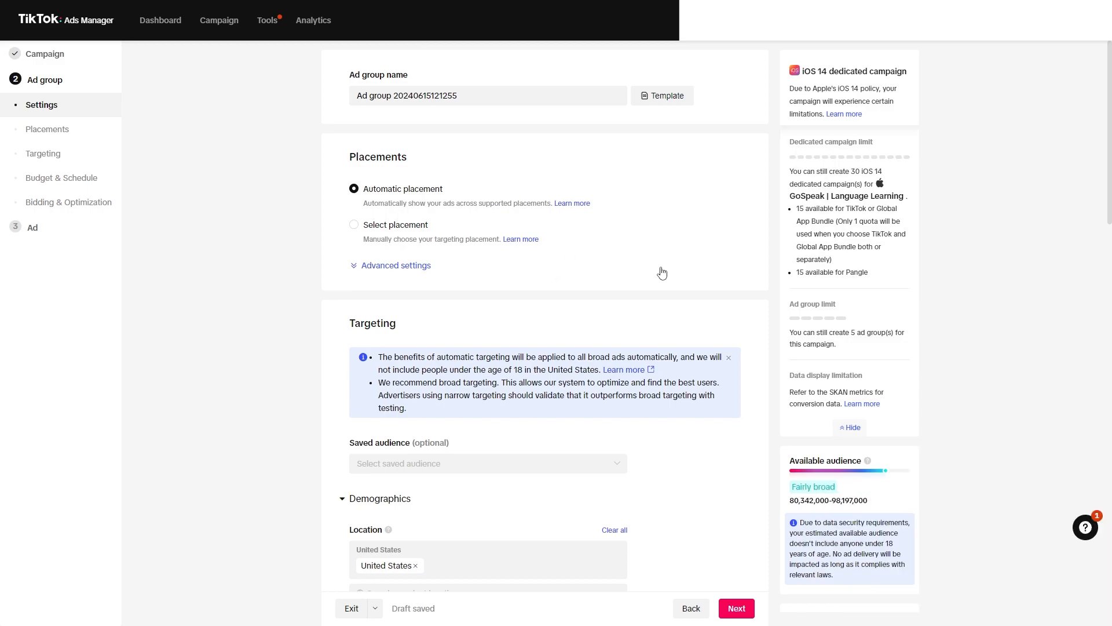
Step: Name the ad group "USA/CAN - No Interest - Creative 1"
triple_click(500, 92)
text(USA)
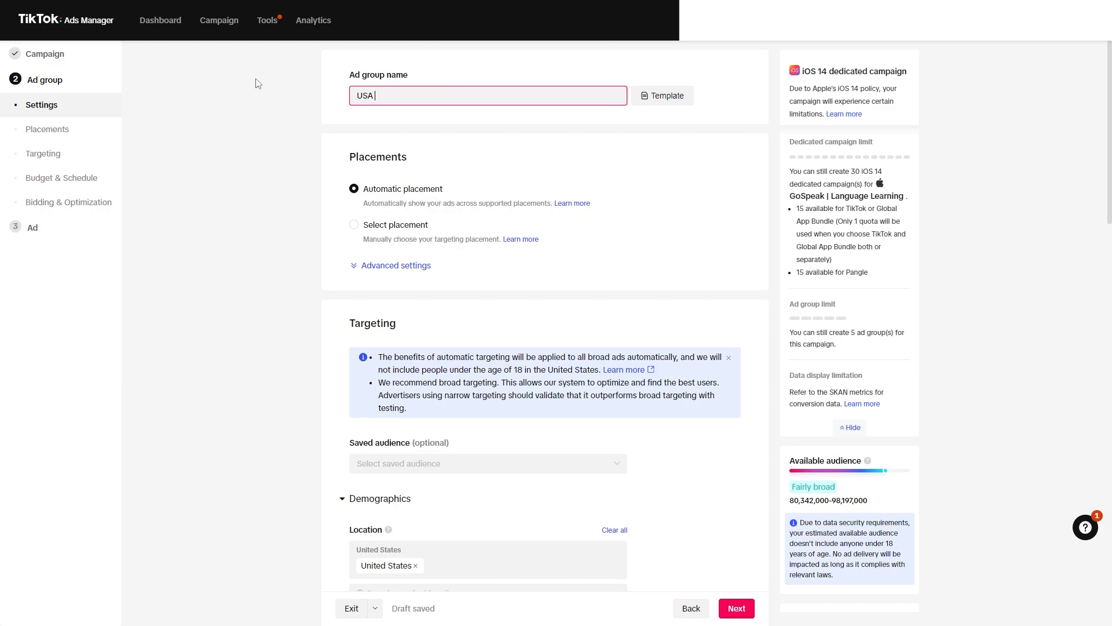
text(/CAN - No Interest - Creative 1)
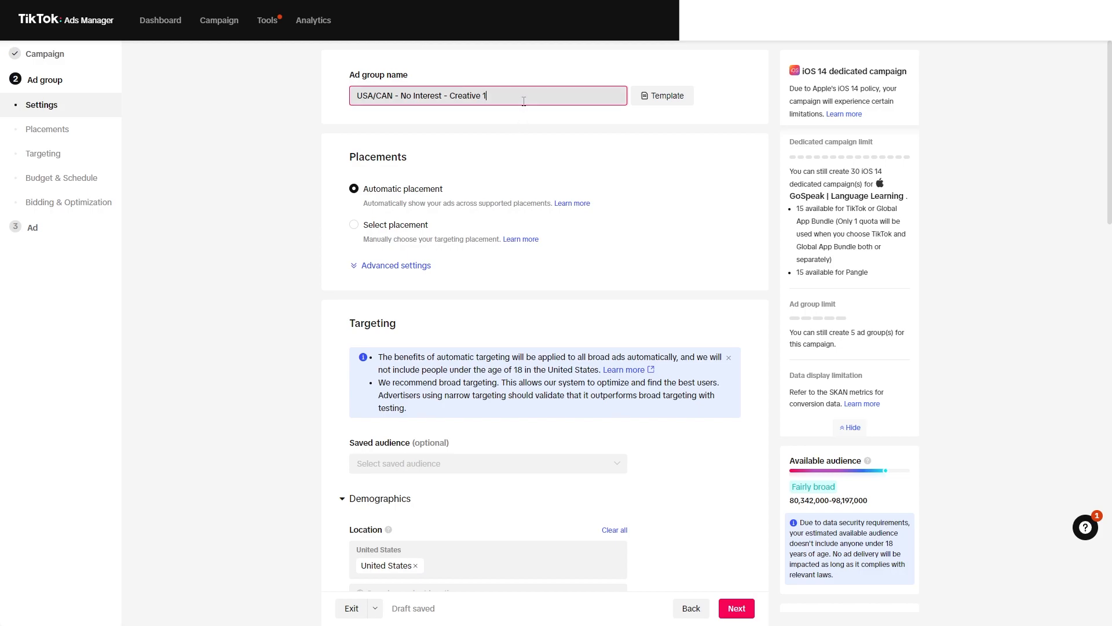
Step: Expand the advanced placement settings and select placements manually, excluding Global App Bundle and Pangle so only TikTok remains
click(410, 264)
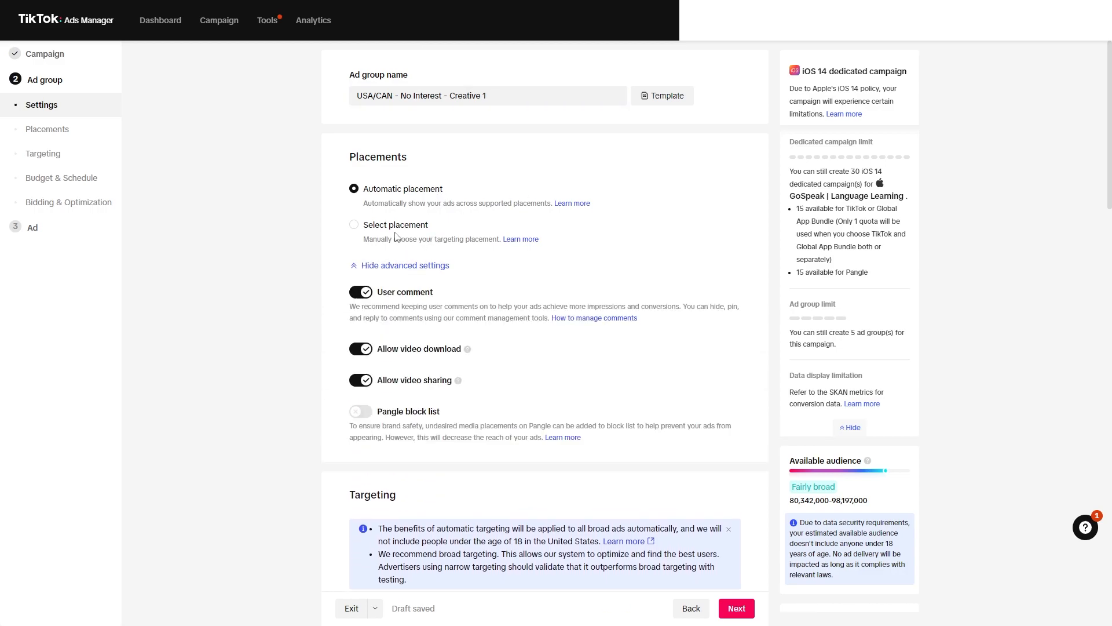
click(354, 225)
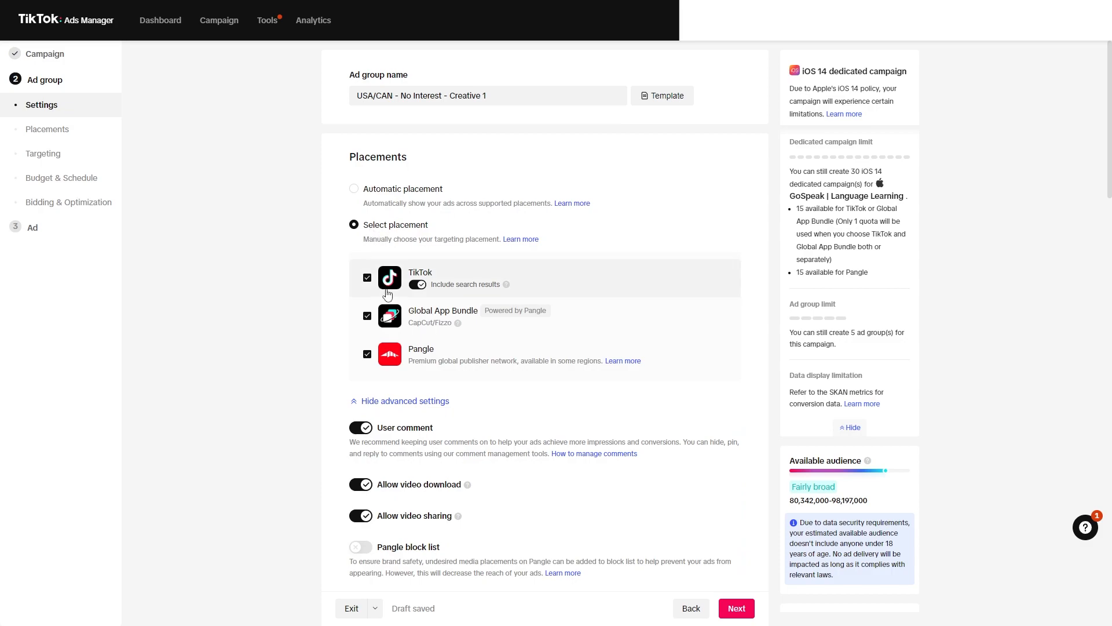
click(368, 319)
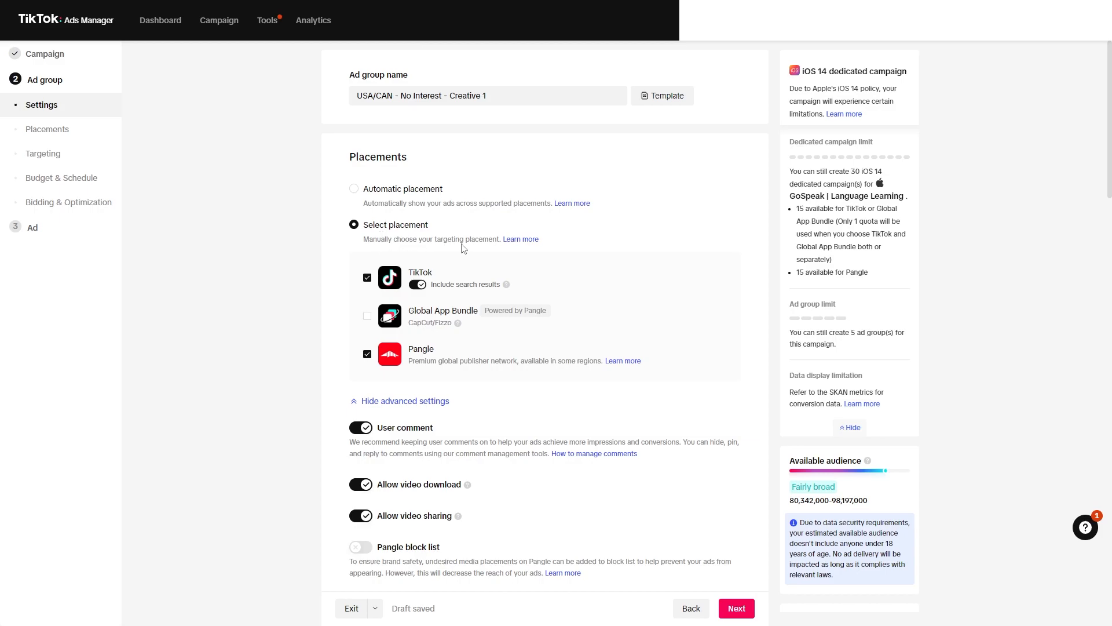
click(368, 355)
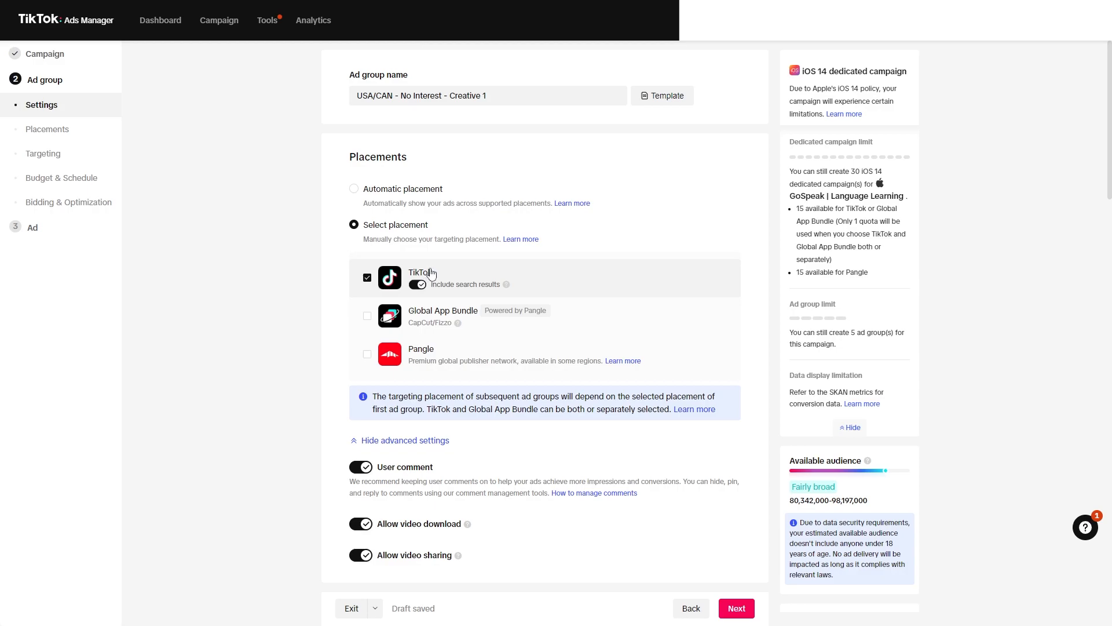
Step: Turn off user comments and video downloads for the ad group's TikTok placement
scroll(430, 273, down, 4)
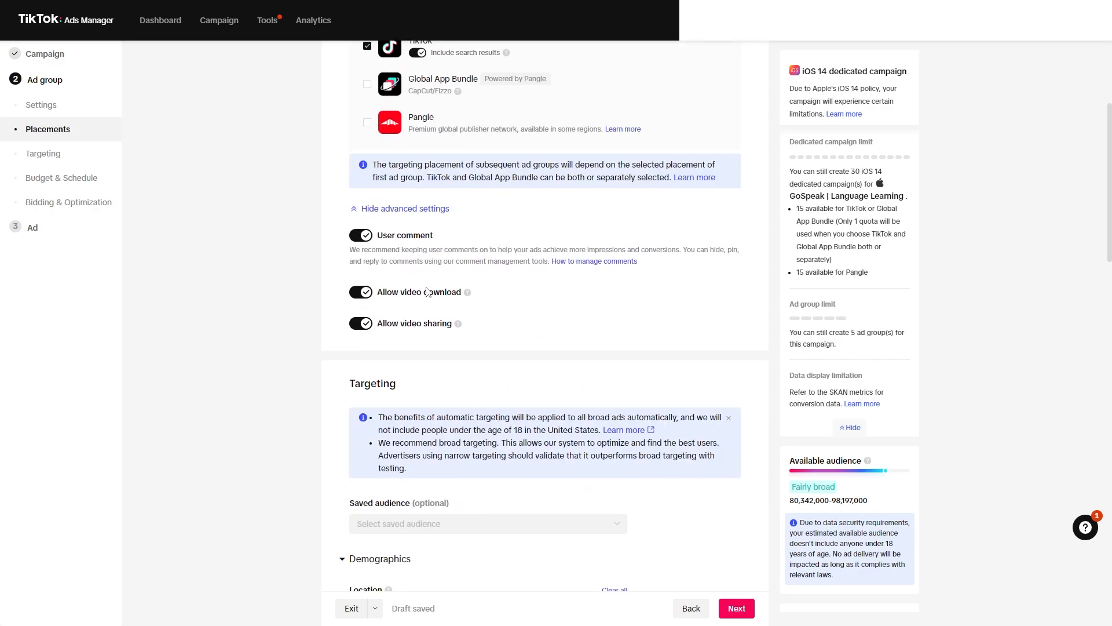
click(366, 239)
click(597, 350)
click(368, 295)
mouse_move(457, 324)
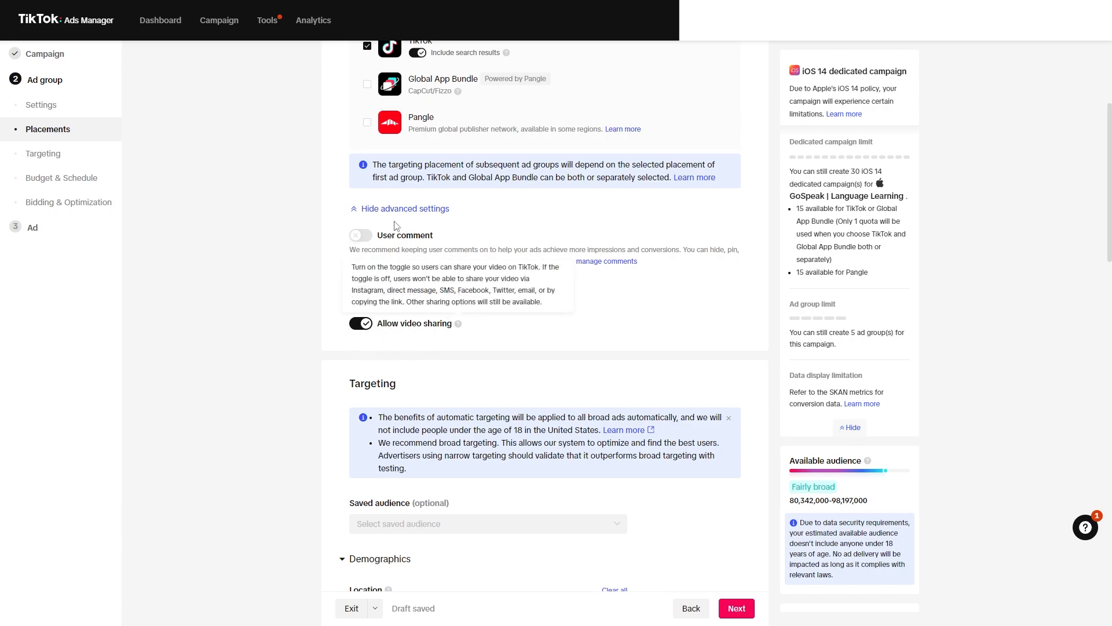
mouse_move(466, 293)
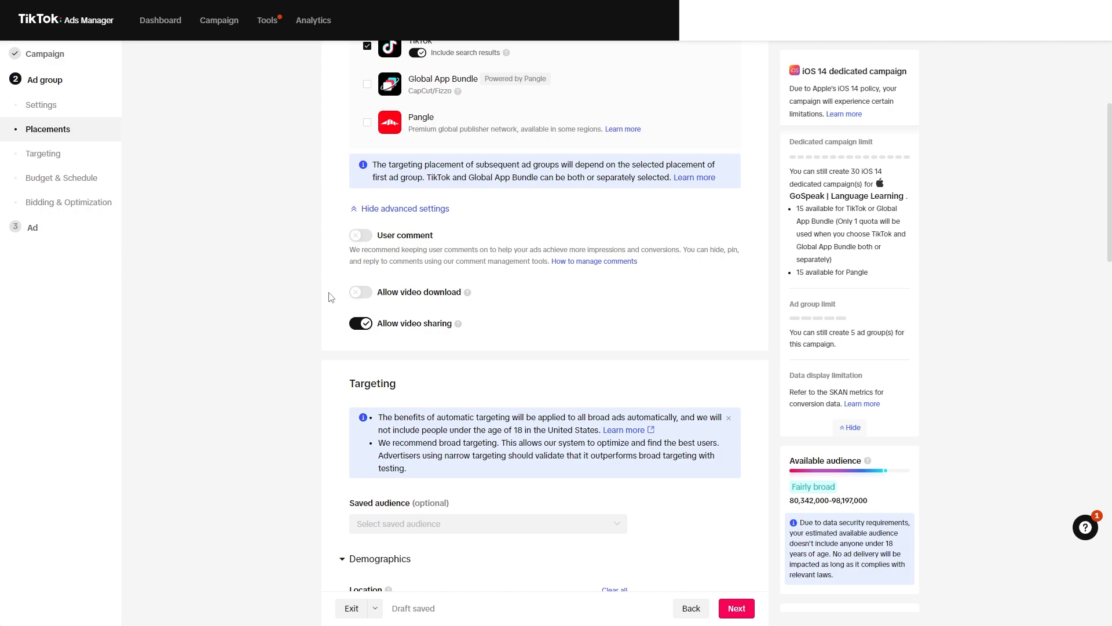
Step: Check which saved audiences are available in the ad group's targeting settings
scroll(318, 333, down, 3)
scroll(333, 335, down, 2)
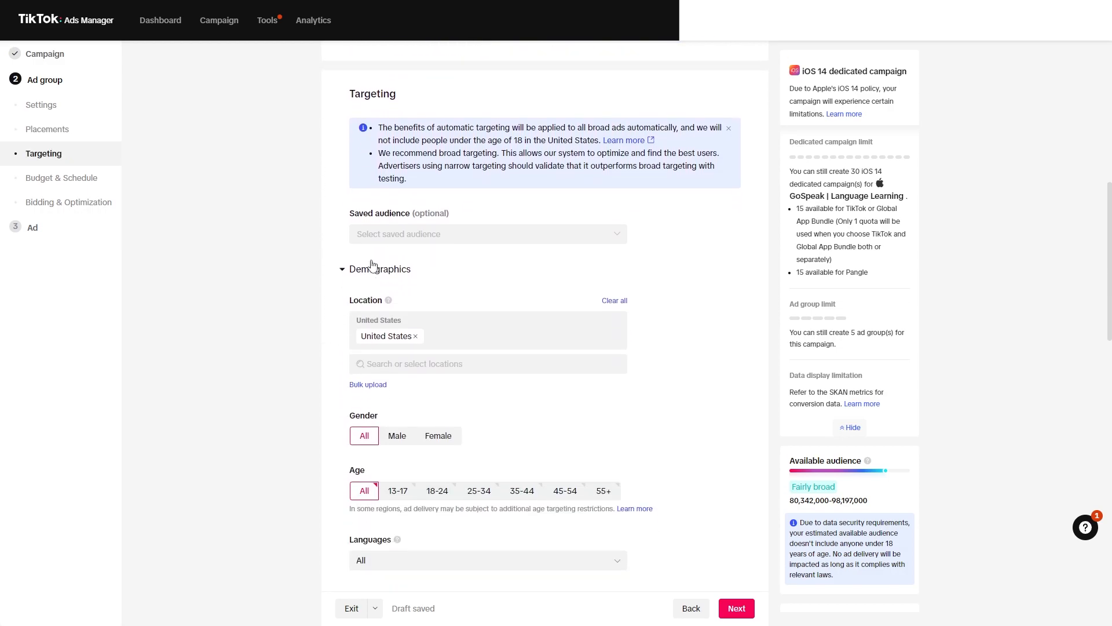
click(623, 238)
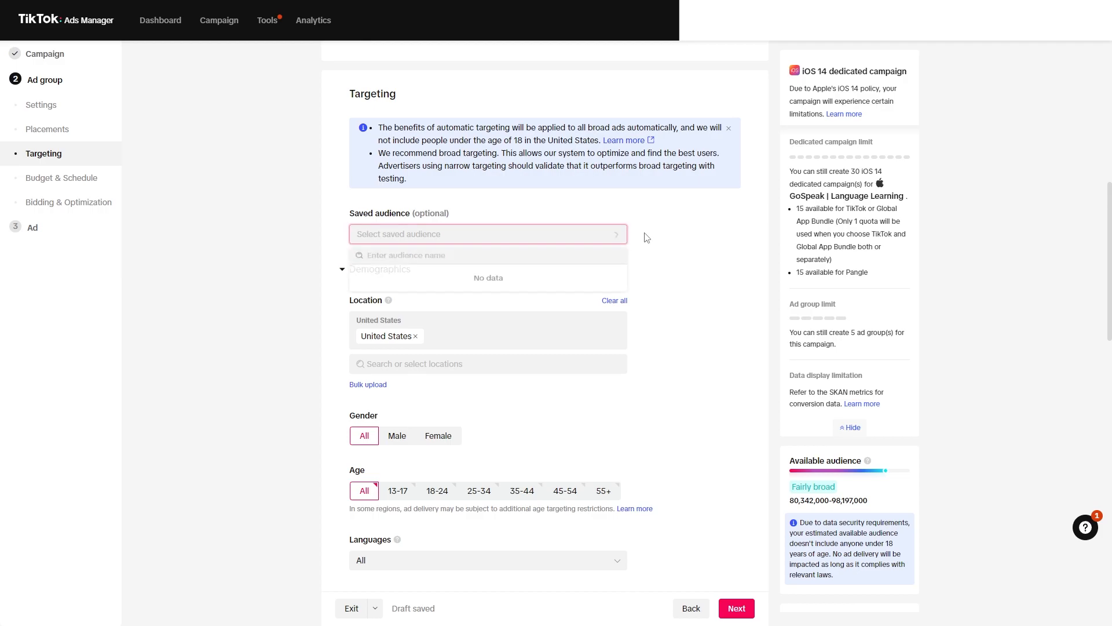
click(676, 236)
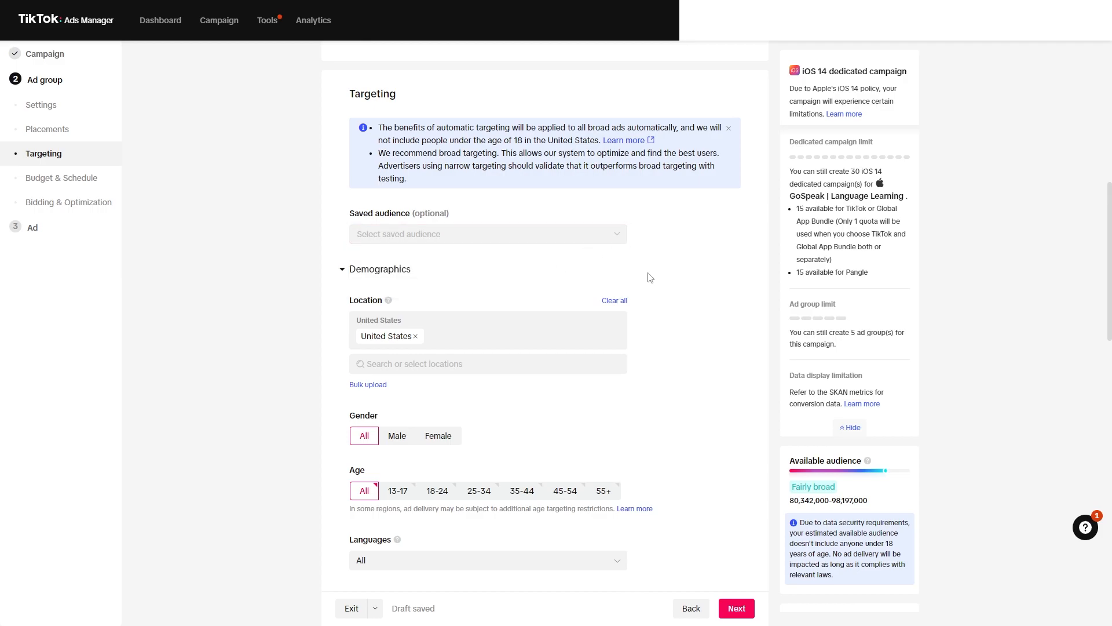
Step: Add the country Canada to the ad group's targeted locations alongside the United States
scroll(579, 313, down, 2)
click(436, 248)
text(cana)
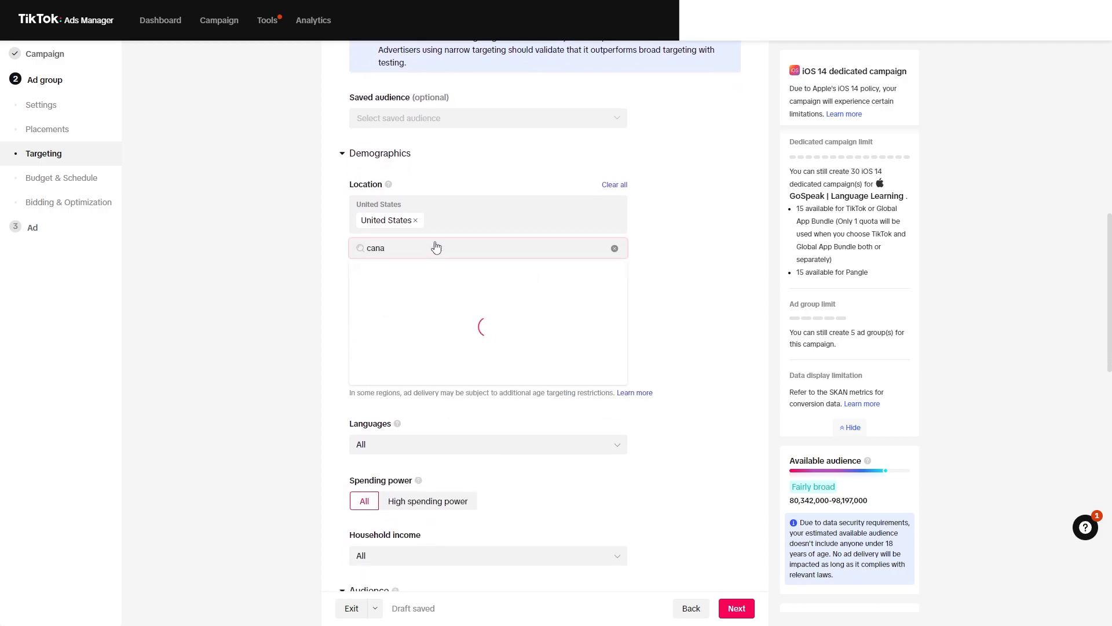
text(da)
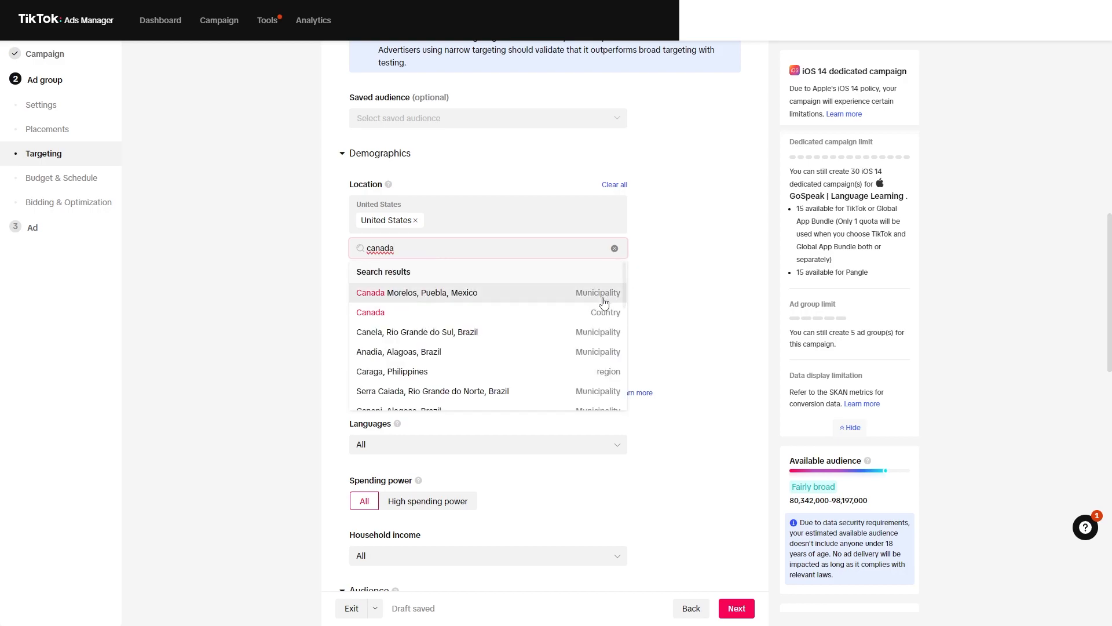
click(579, 312)
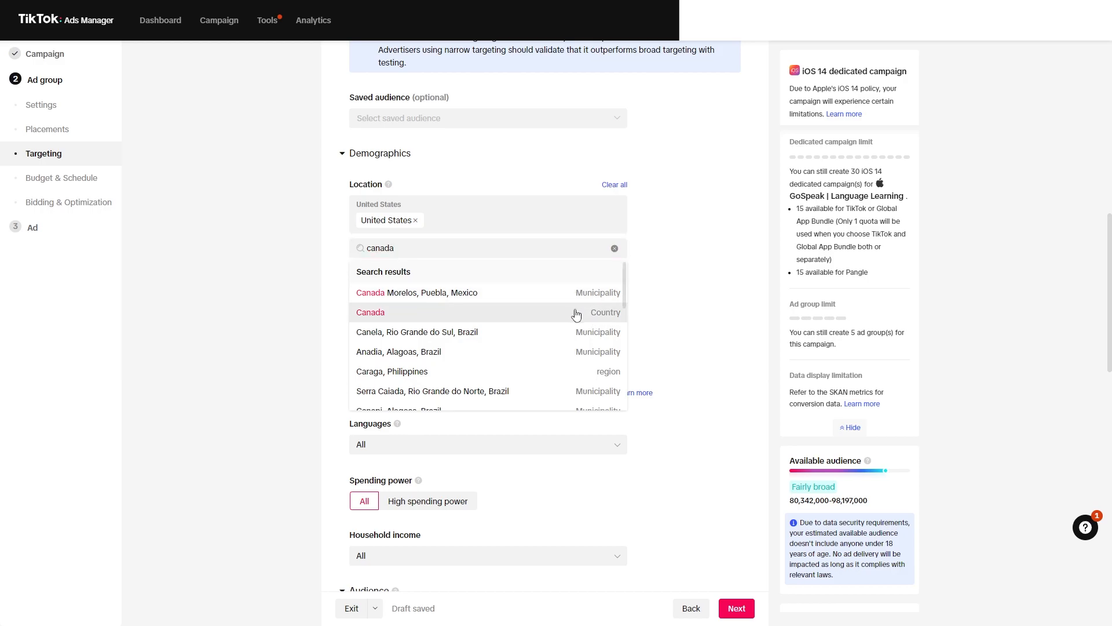
click(614, 280)
click(689, 284)
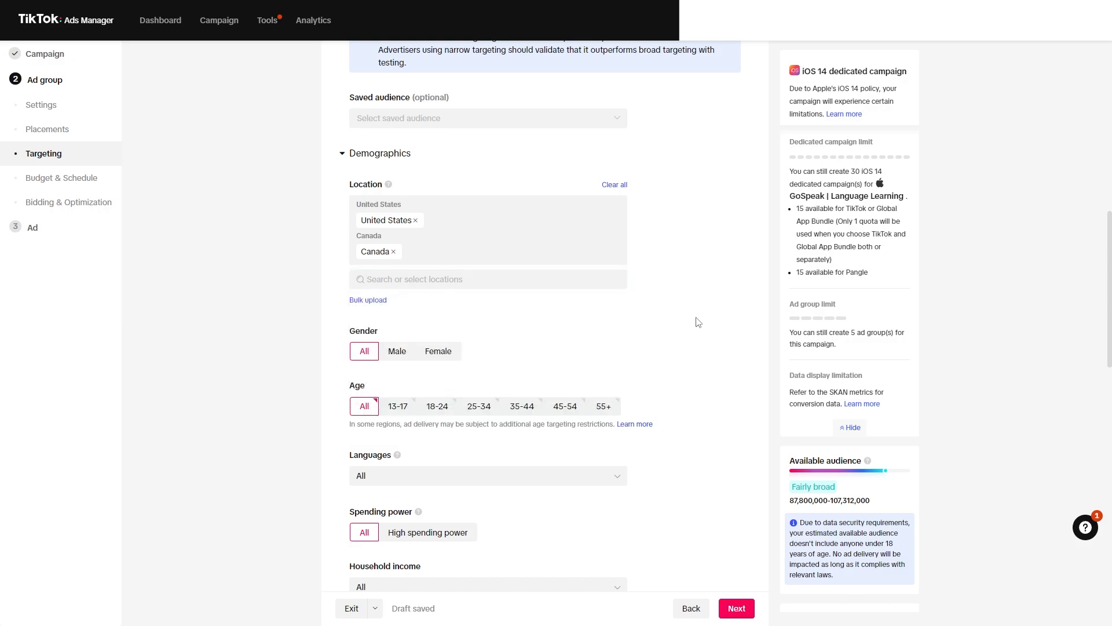
Step: Review the gender and age options and look through the available targeting languages
scroll(703, 332, down, 3)
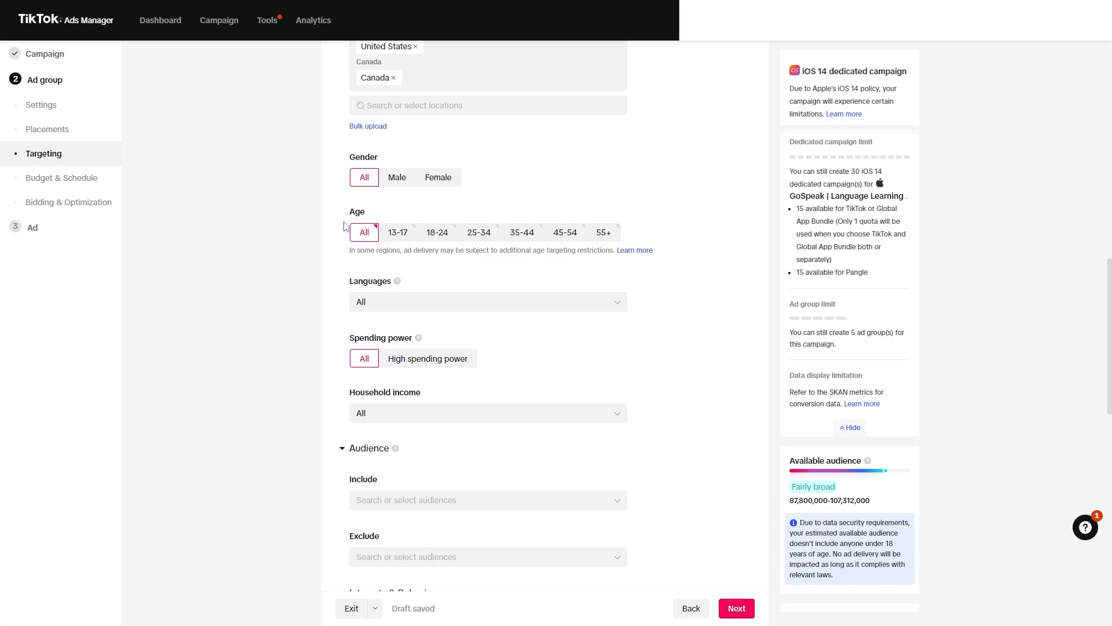
scroll(407, 189, down, 1)
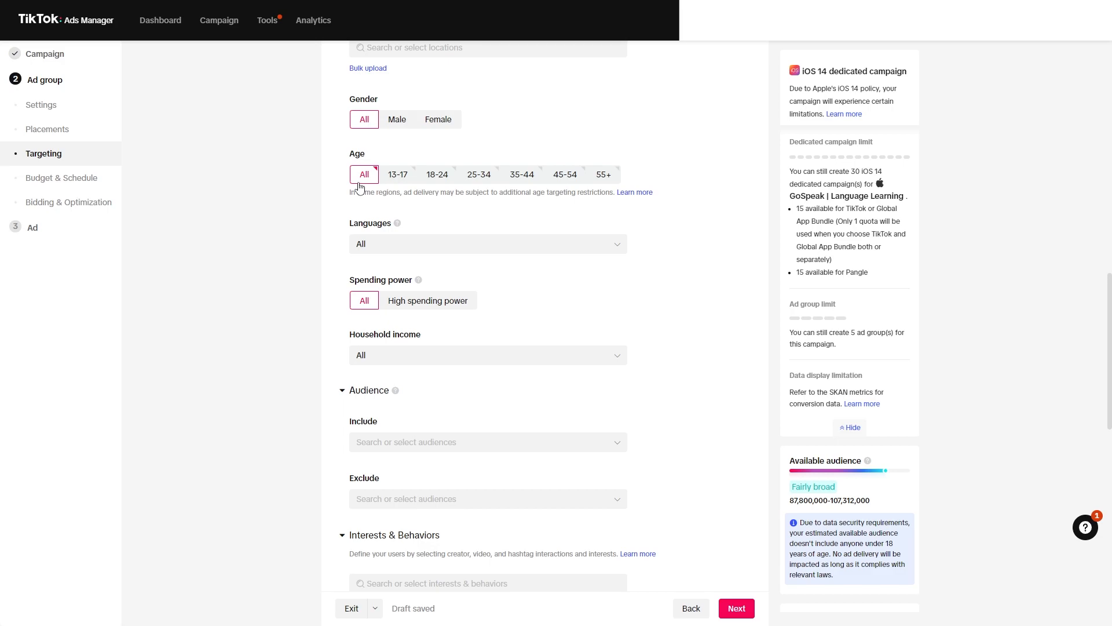
click(438, 250)
click(312, 272)
click(426, 251)
click(383, 264)
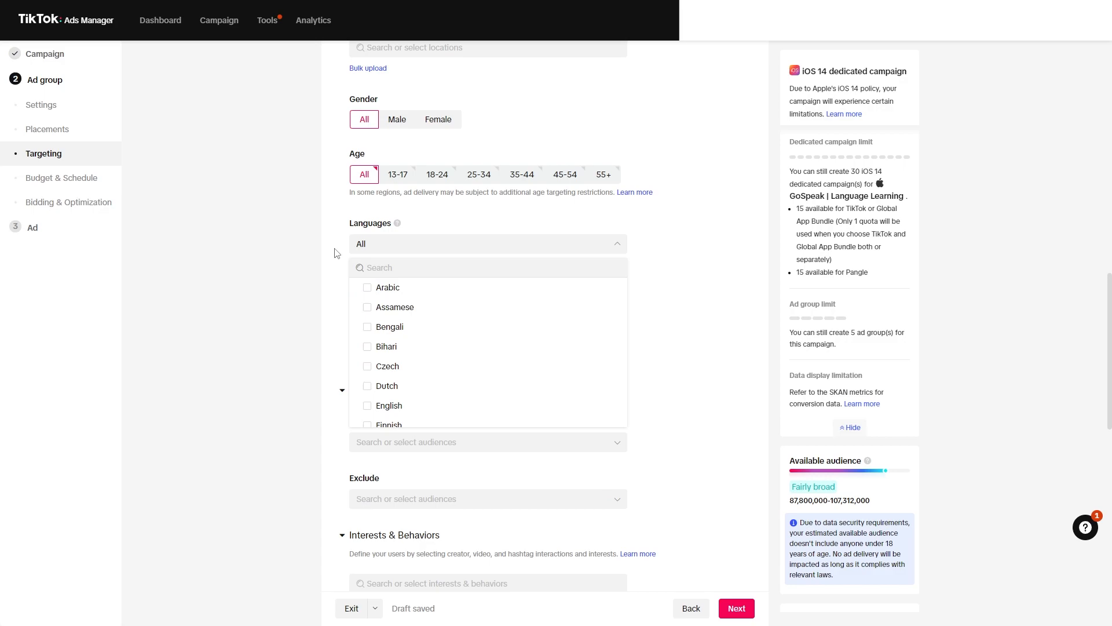
click(311, 247)
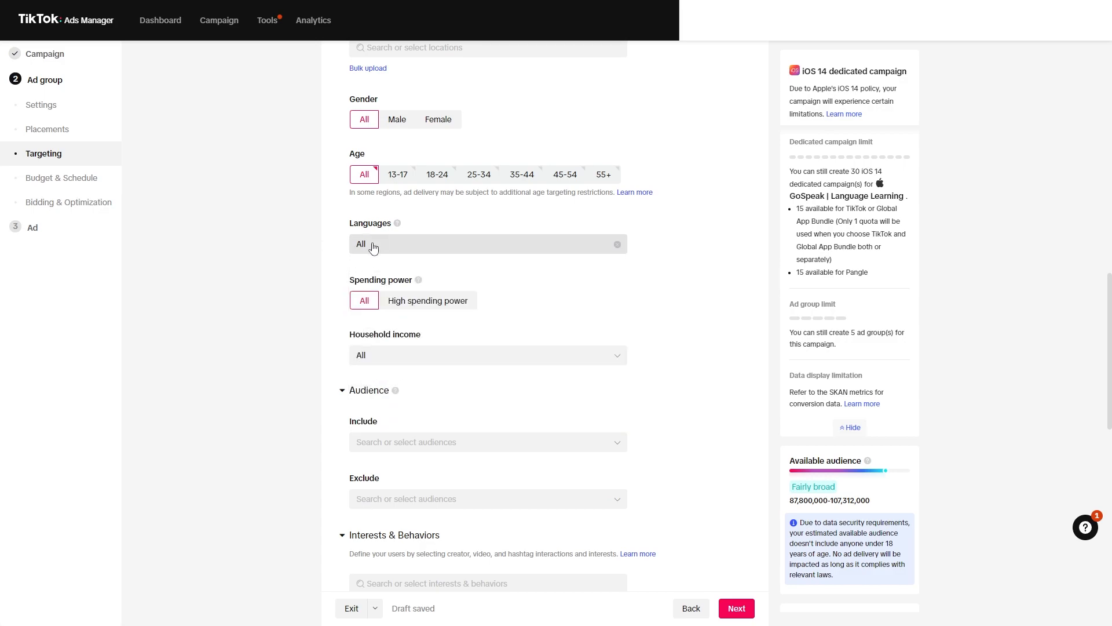
Step: Review the spending power and household income settings and check the audiences available for inclusion
scroll(374, 290, down, 2)
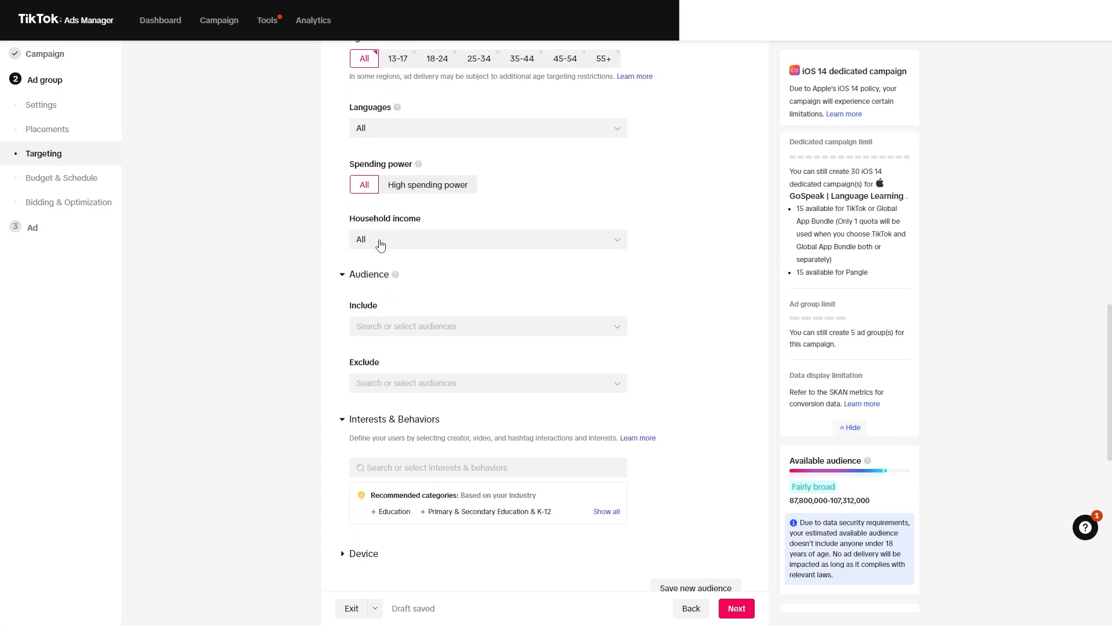
scroll(380, 246, down, 1)
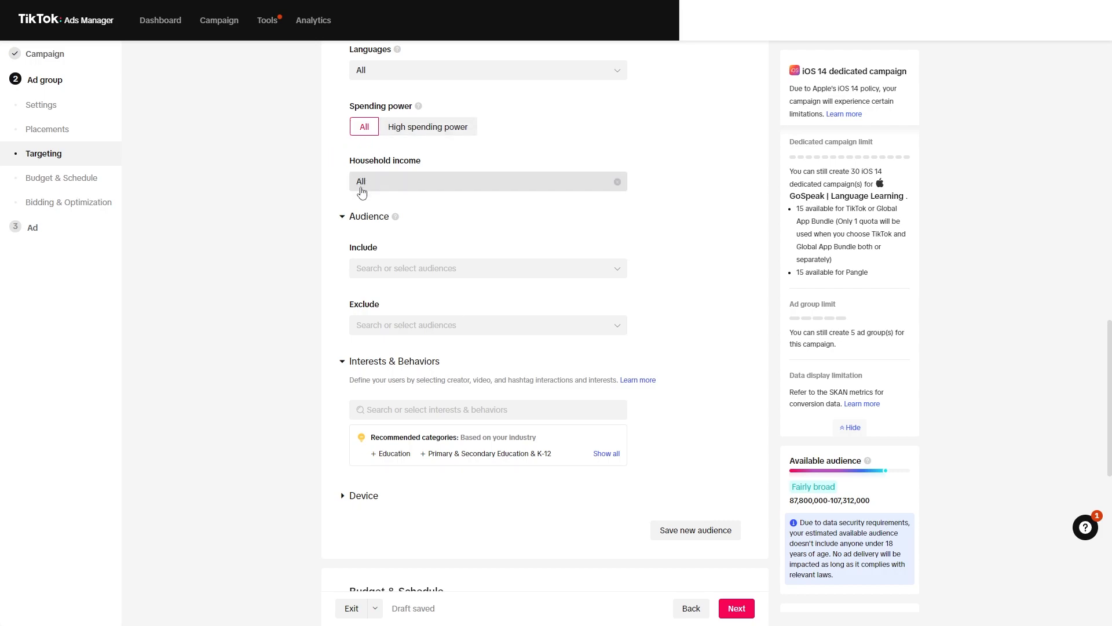
scroll(328, 265, down, 1)
click(399, 212)
click(313, 239)
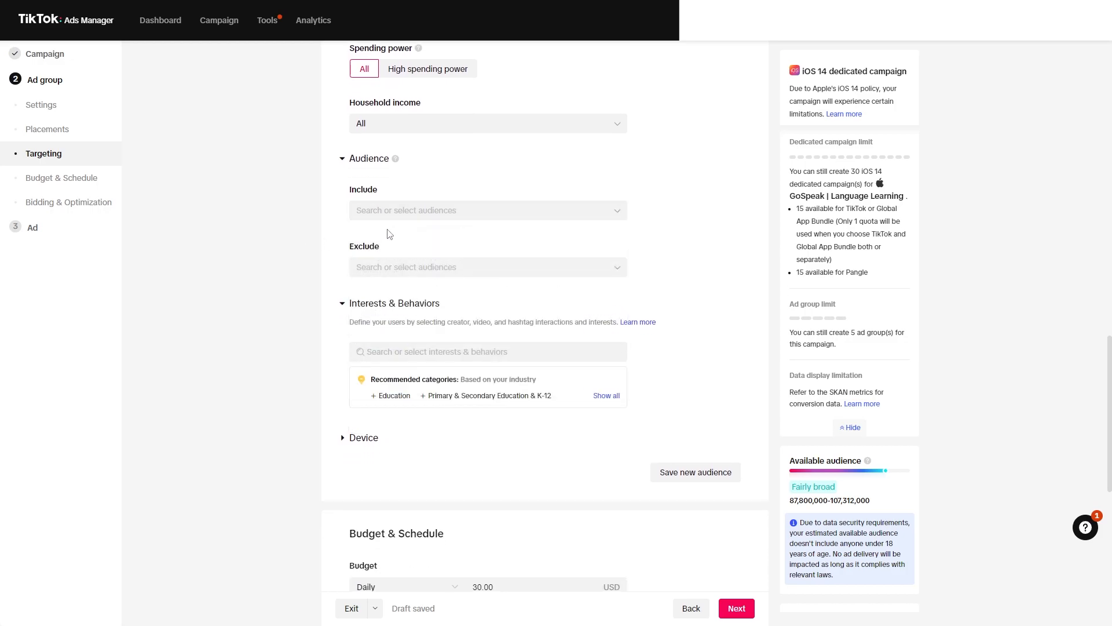
Step: Browse the interest categories, try selecting the Games interest, and remove it again
click(412, 358)
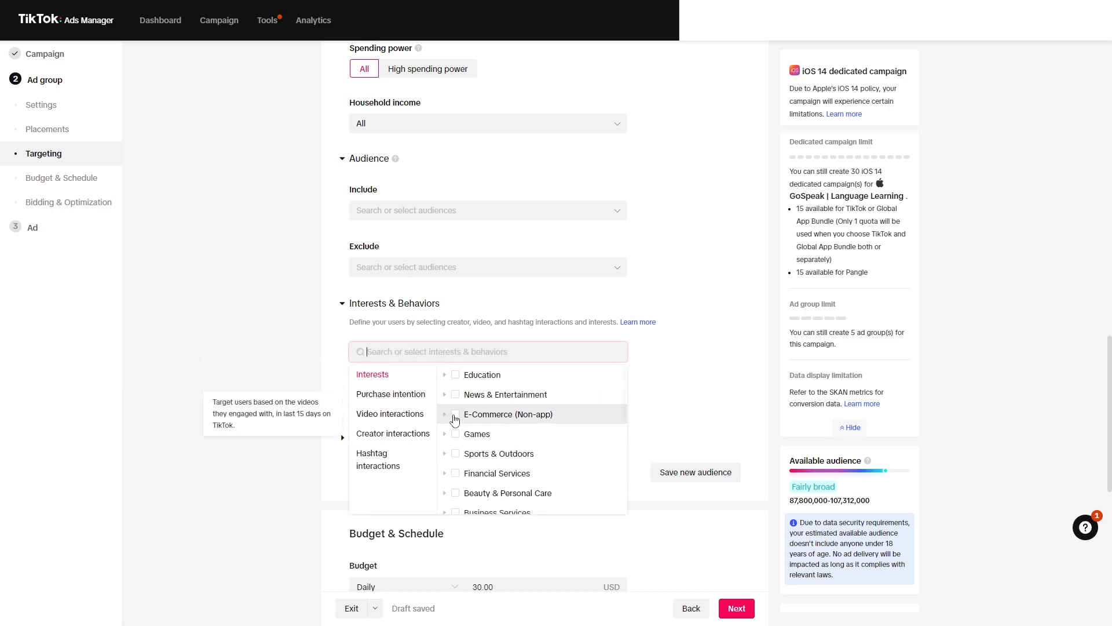
click(445, 435)
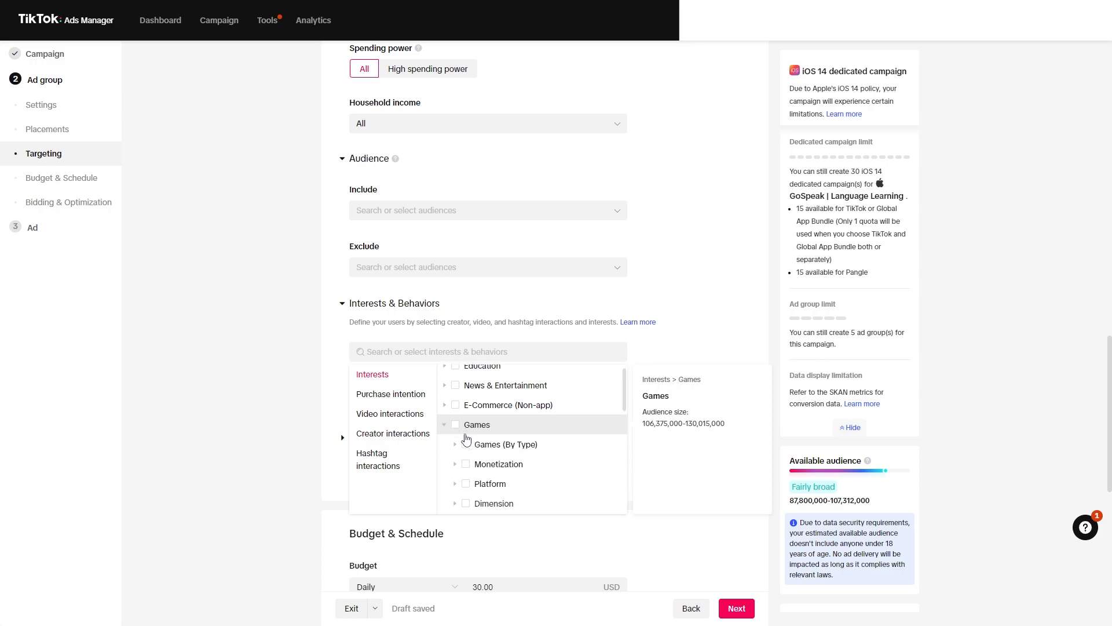
scroll(467, 428, down, 1)
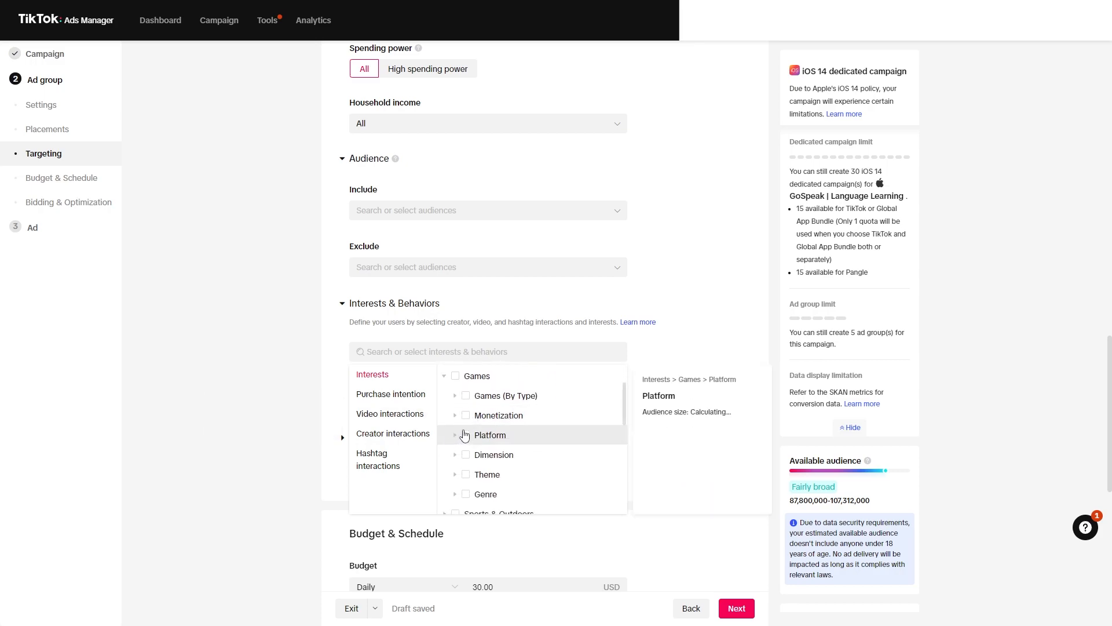
click(456, 376)
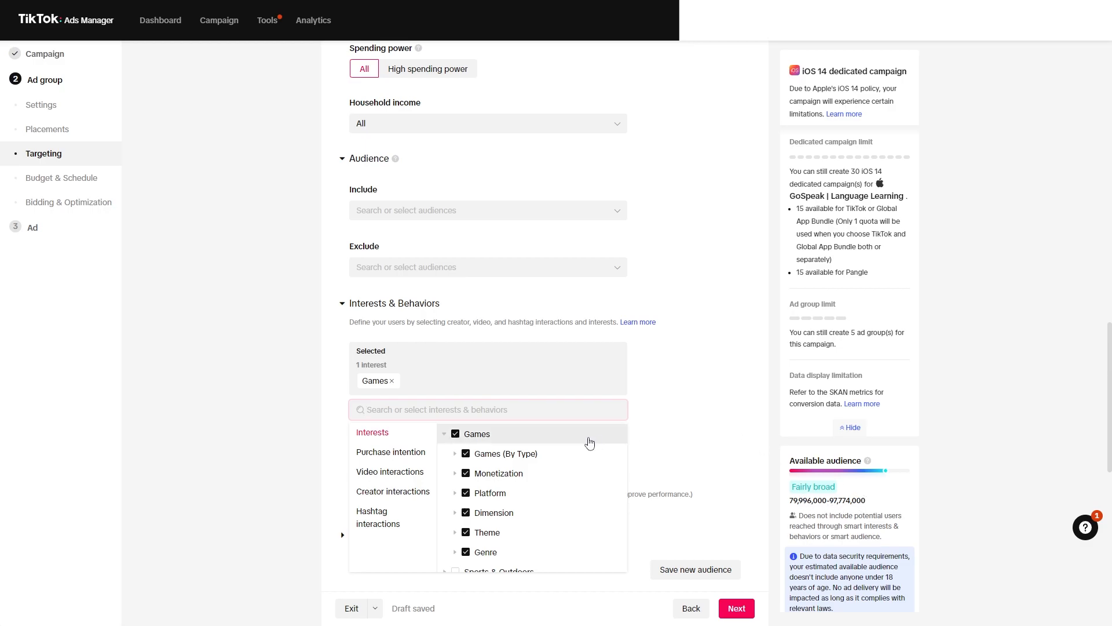
click(456, 434)
click(684, 329)
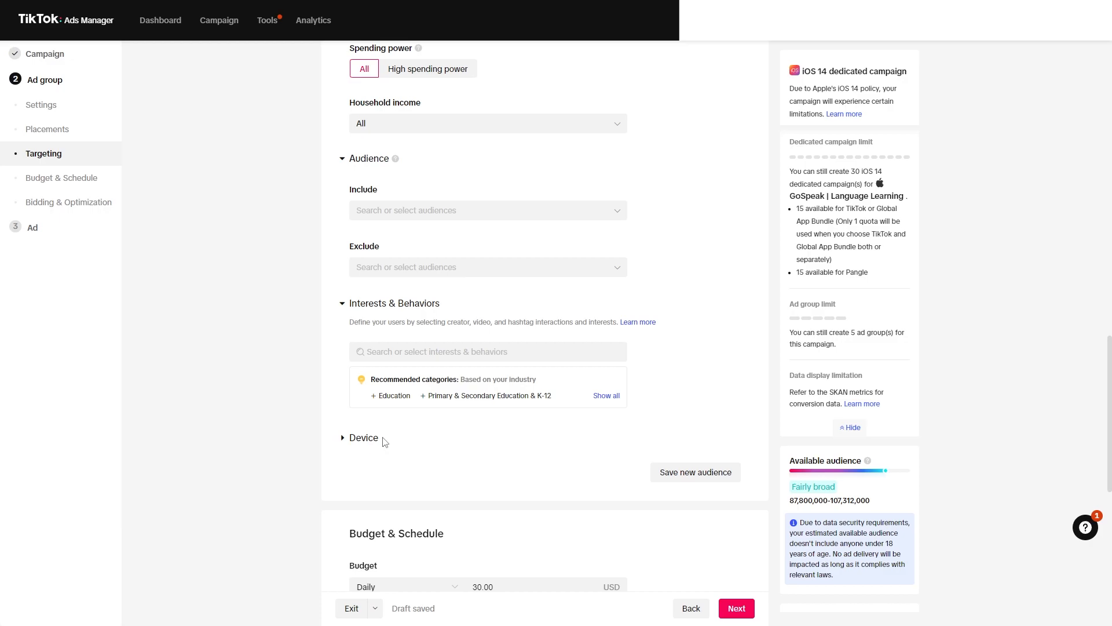
Step: Expand the device targeting settings and examine the minimum iOS version, device model, connection type, carrier and device price options
scroll(385, 434, down, 2)
click(344, 323)
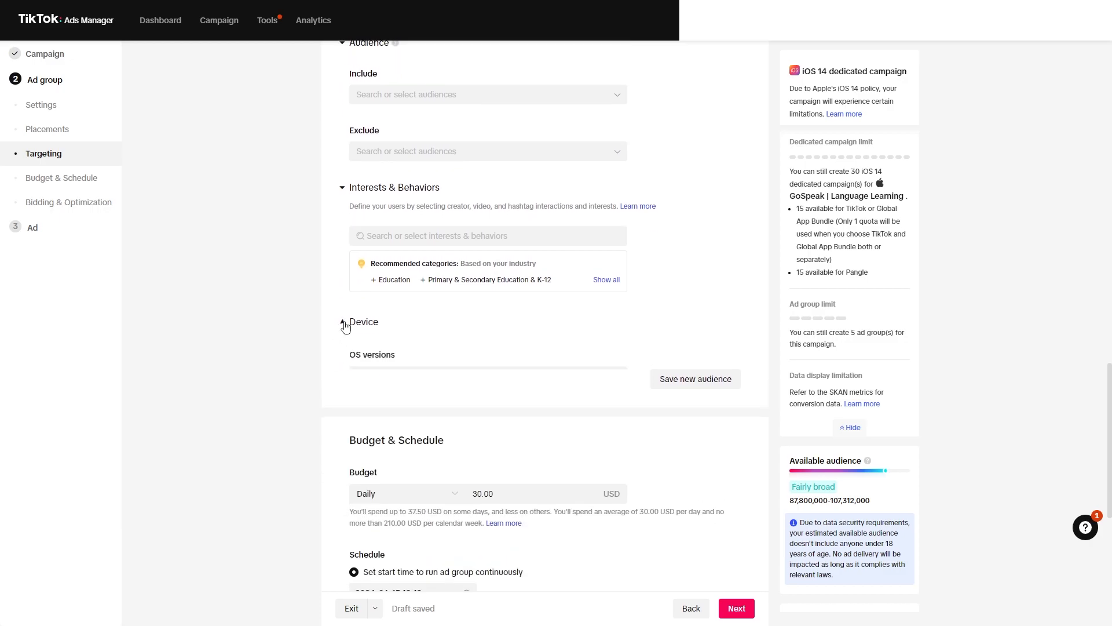
click(410, 376)
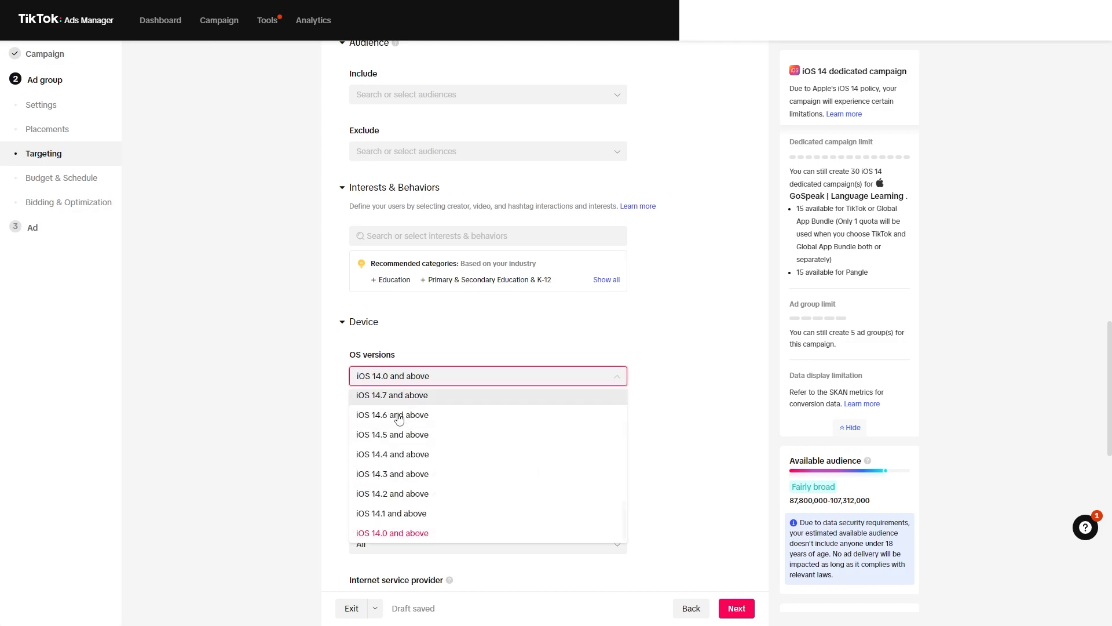
scroll(429, 507, up, 5)
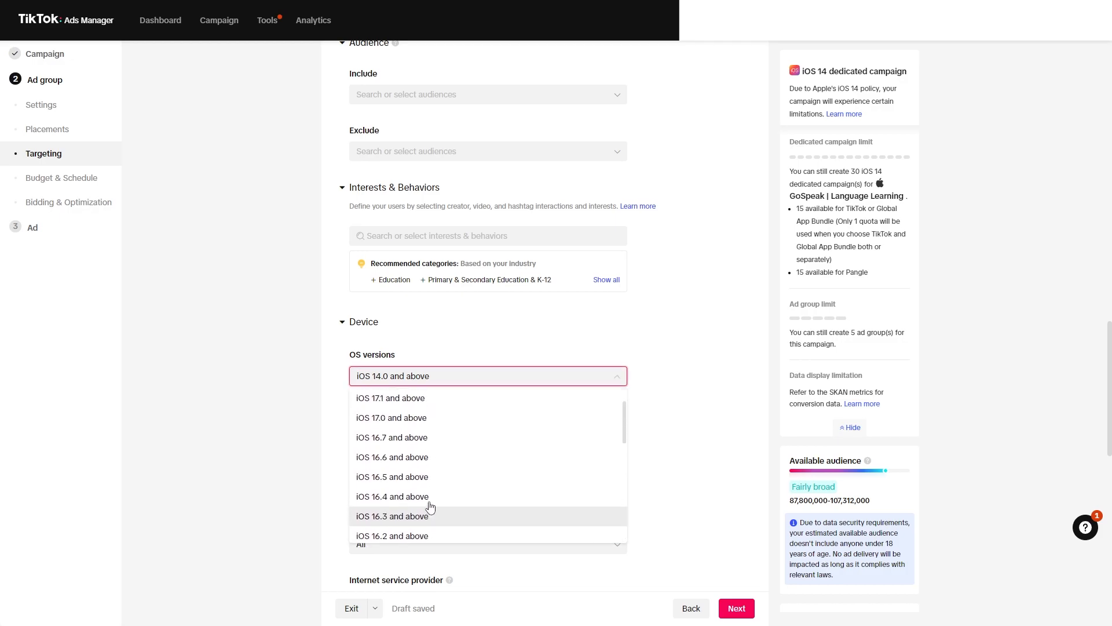
scroll(431, 508, up, 6)
scroll(293, 460, down, 5)
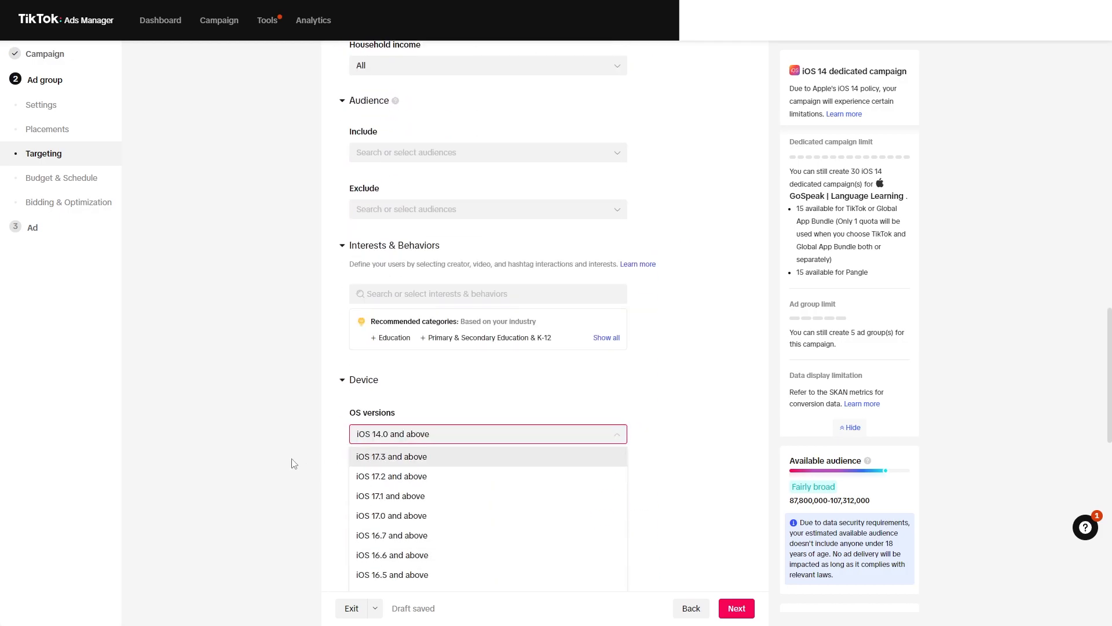
click(293, 463)
scroll(377, 423, down, 1)
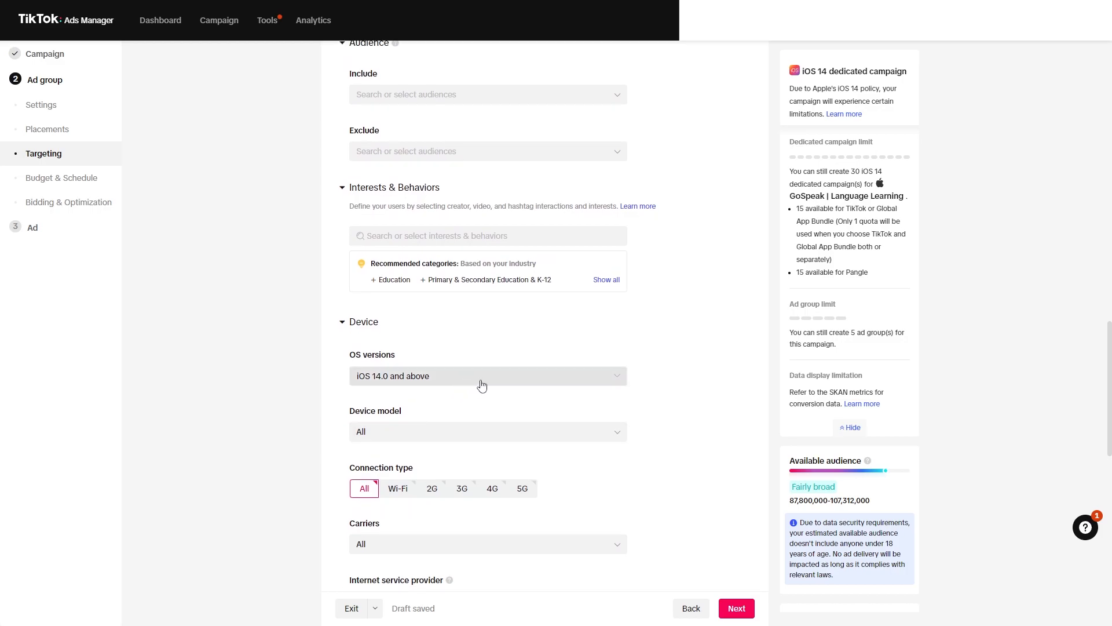
click(481, 384)
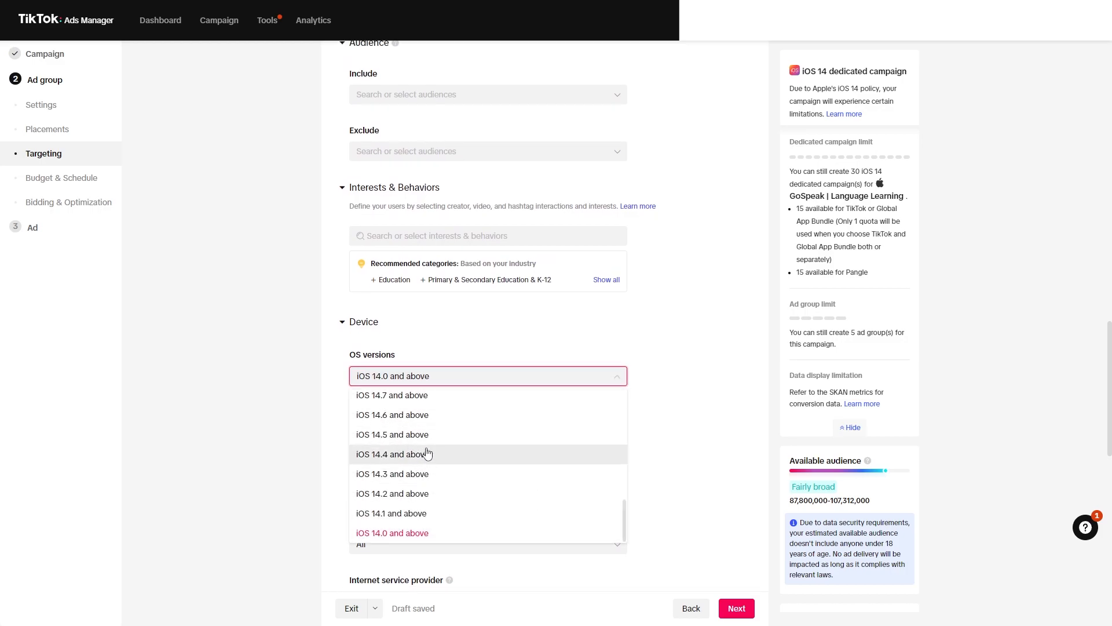
click(293, 442)
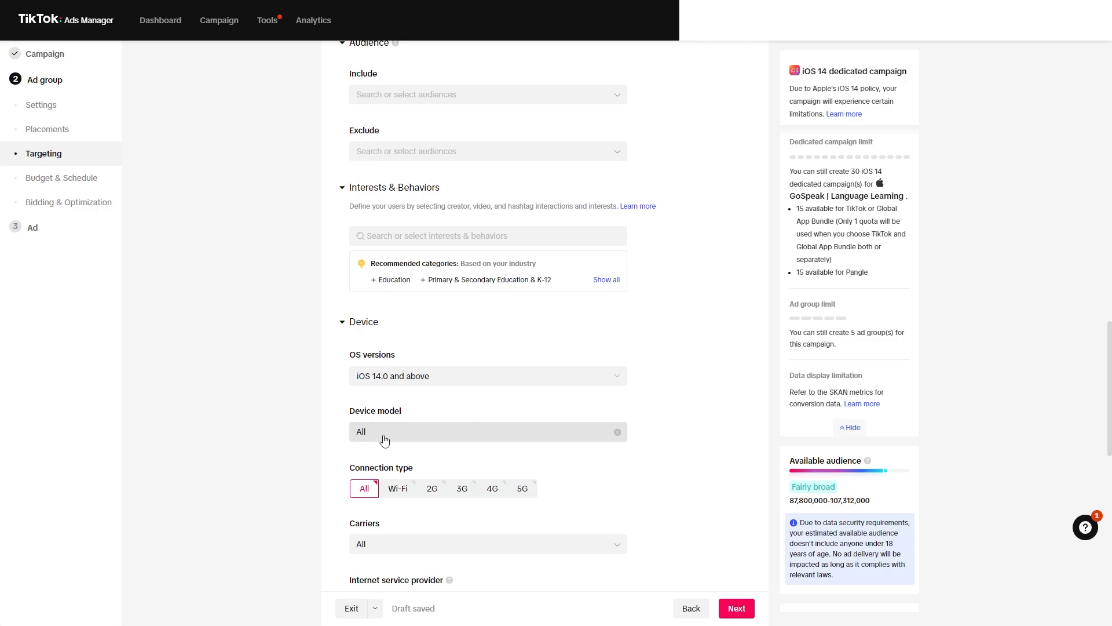
scroll(293, 437, down, 2)
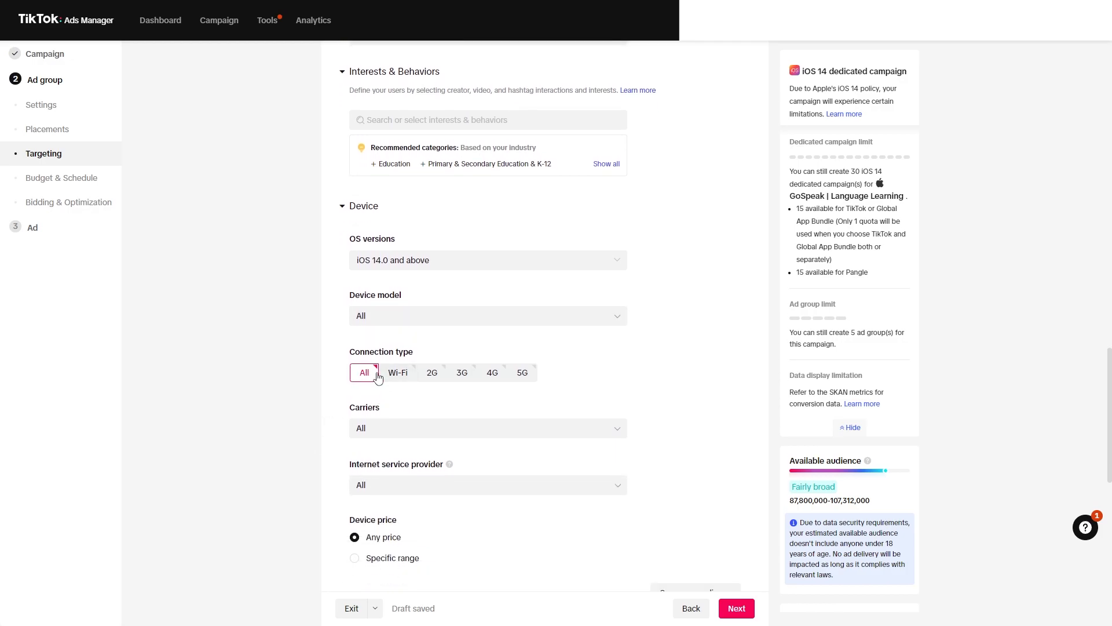
scroll(367, 386, down, 2)
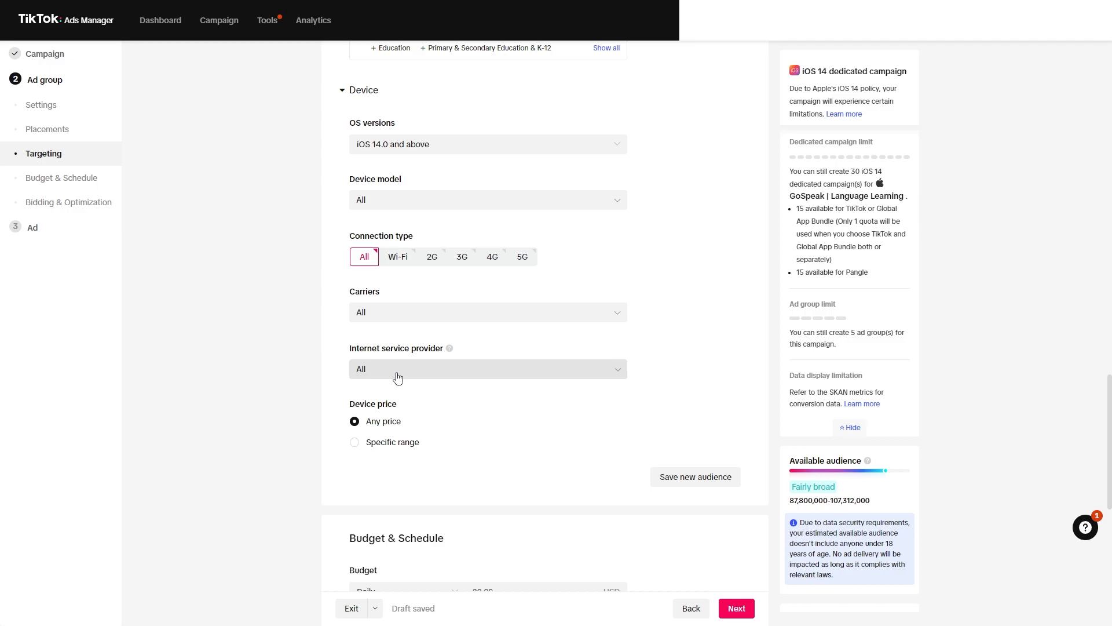
scroll(399, 329, down, 3)
scroll(399, 284, down, 1)
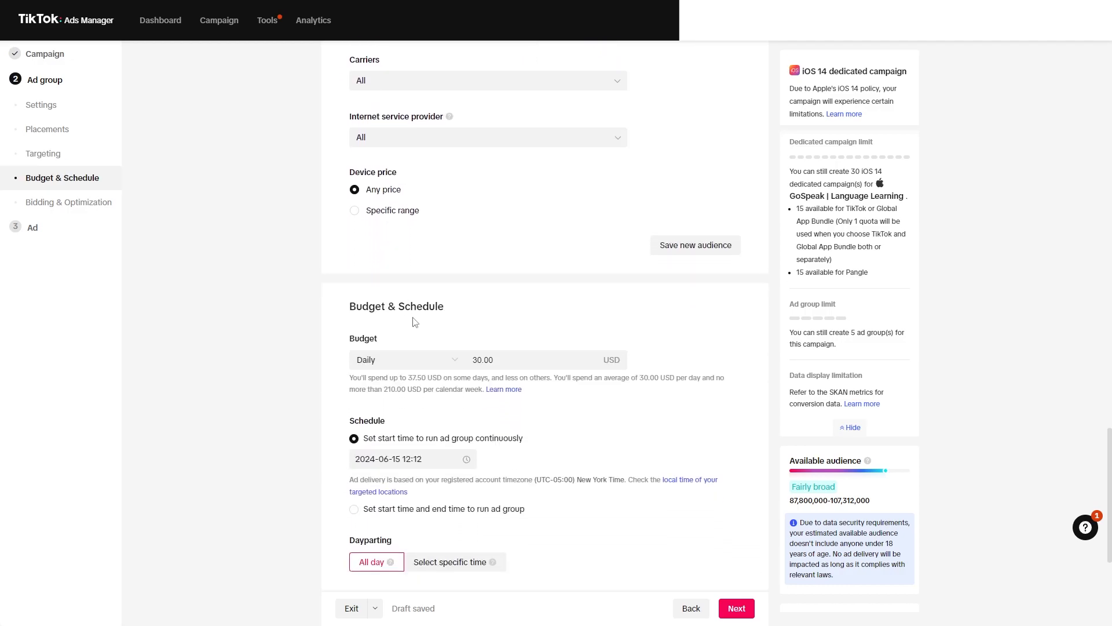
Step: Try a daily ad group budget of 20 USD, followed by 25 USD
scroll(509, 359, down, 3)
drag(521, 185, 405, 181)
text(200)
key(BackSpace)
click(276, 232)
drag(534, 188, 401, 183)
text(25)
click(321, 178)
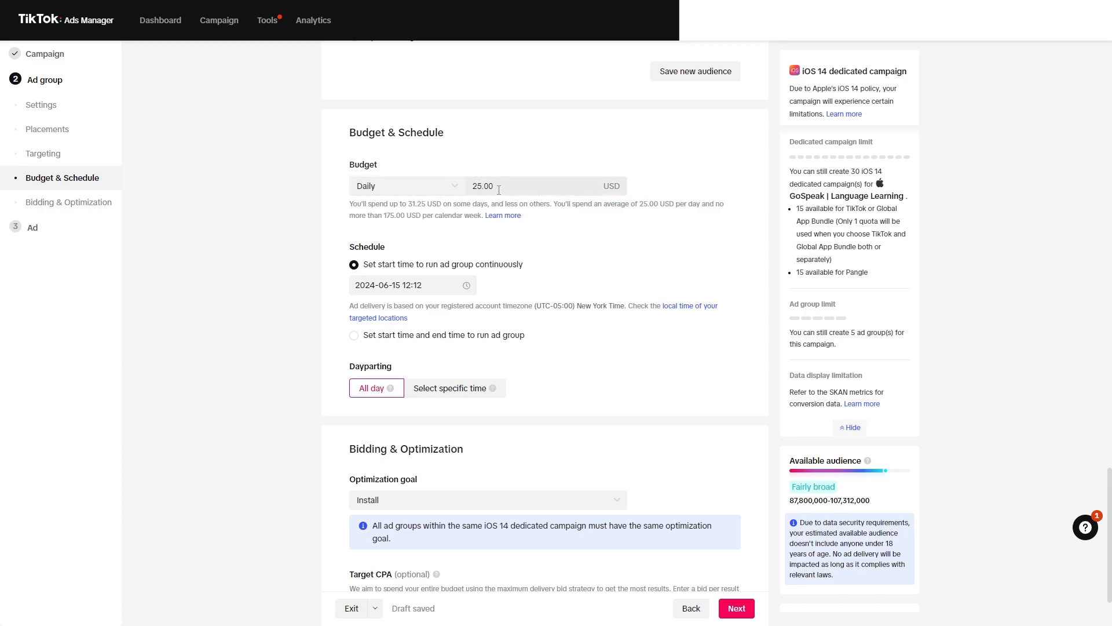
Step: Try lowering the ad group's daily budget to 20 USD and further to 15 USD
drag(503, 180, 392, 186)
text(20)
click(334, 169)
drag(497, 185, 415, 171)
text(15.00)
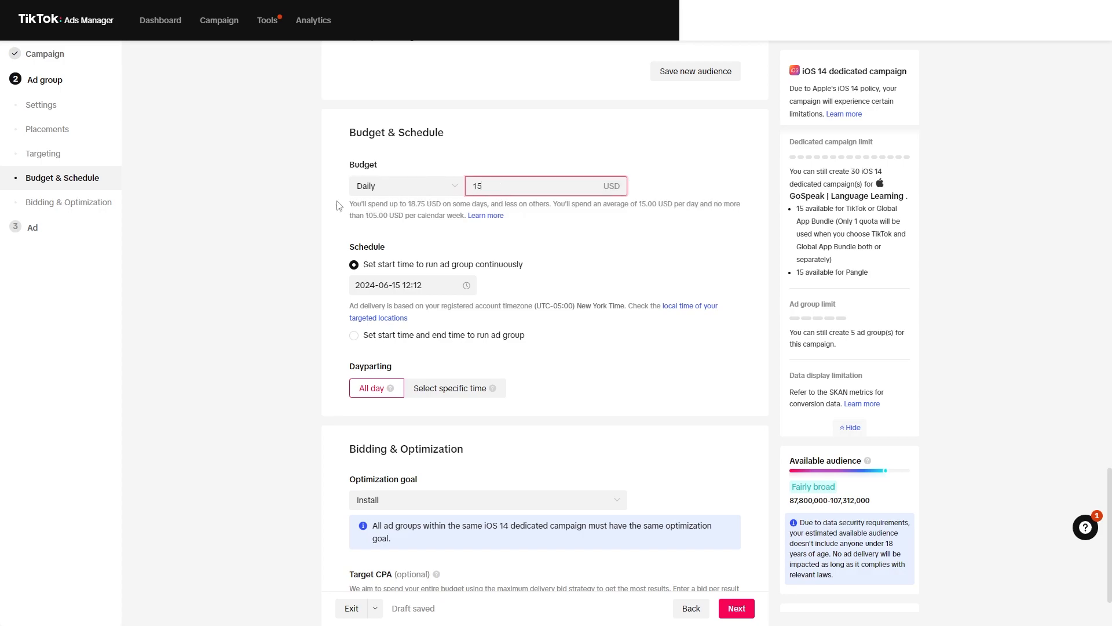
Step: Set the ad group's daily budget to 20 USD
double_click(472, 190)
text(20)
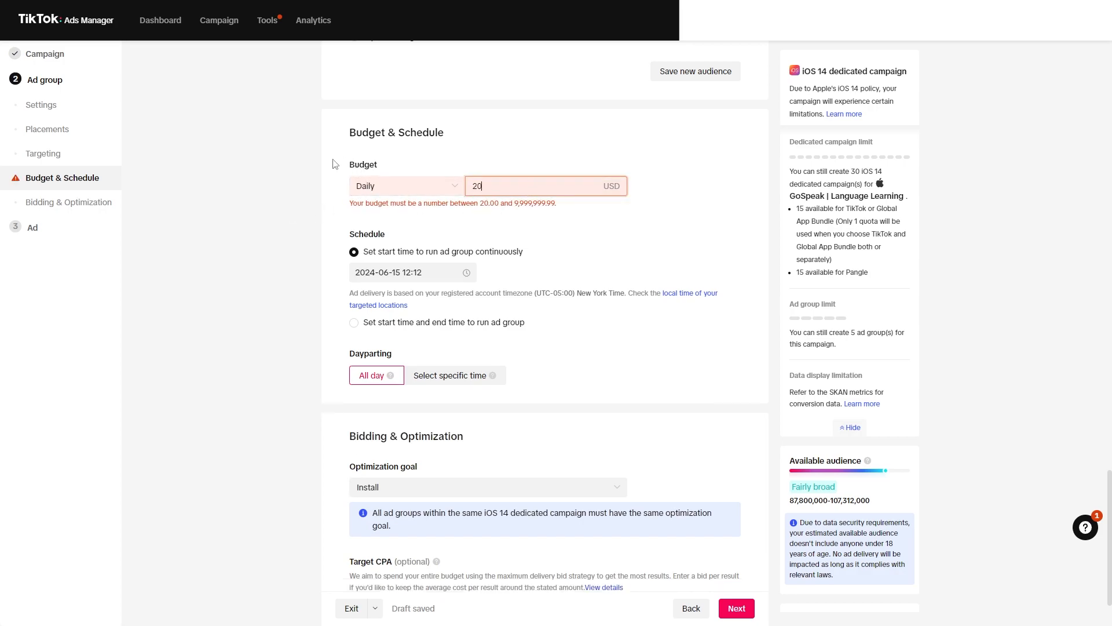
click(475, 223)
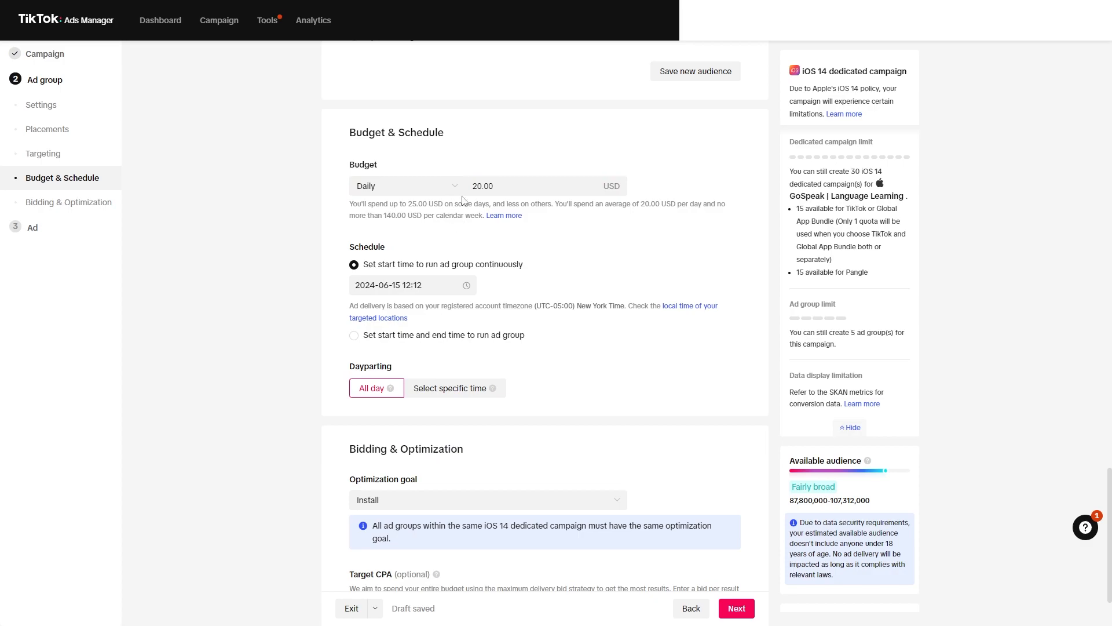
double_click(524, 186)
click(263, 208)
Step: Try the Lifetime budget type for the ad group and return it to Daily
click(445, 186)
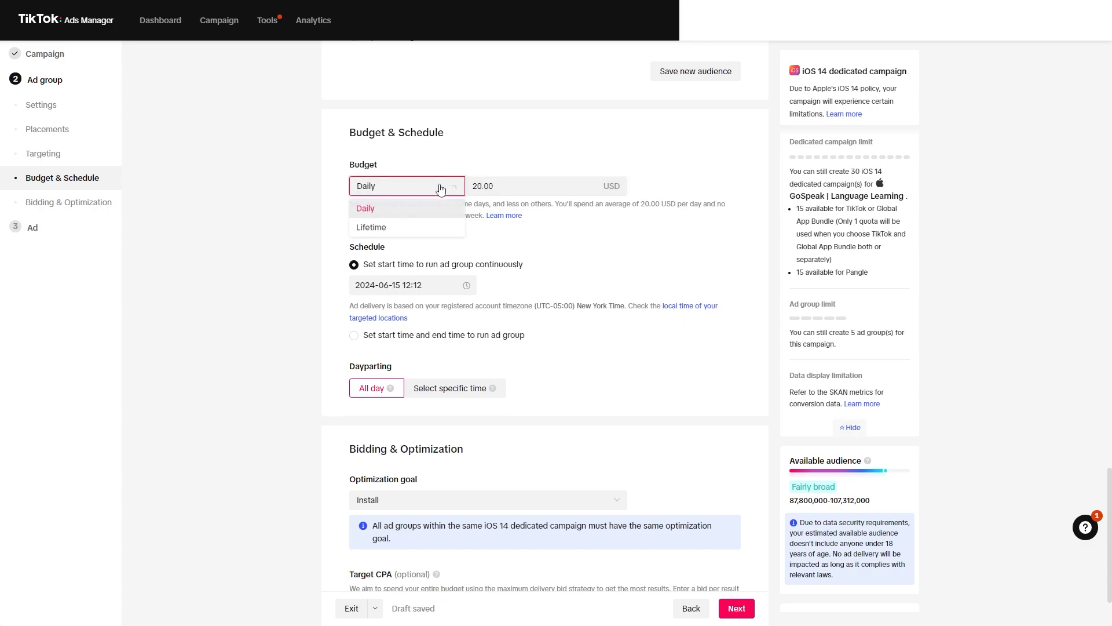
click(298, 191)
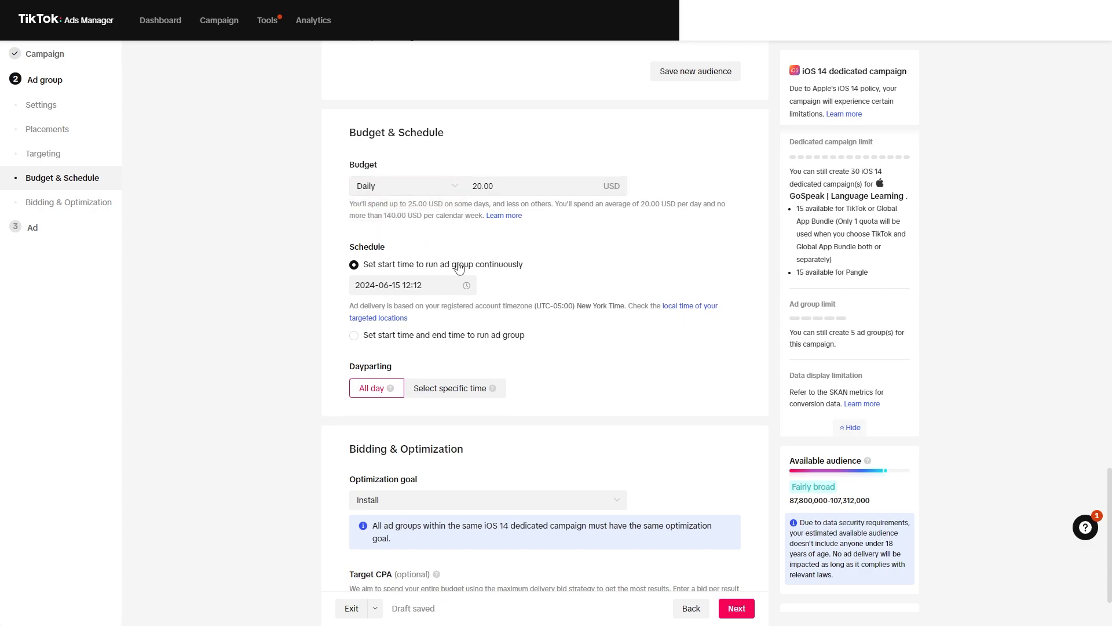
click(455, 190)
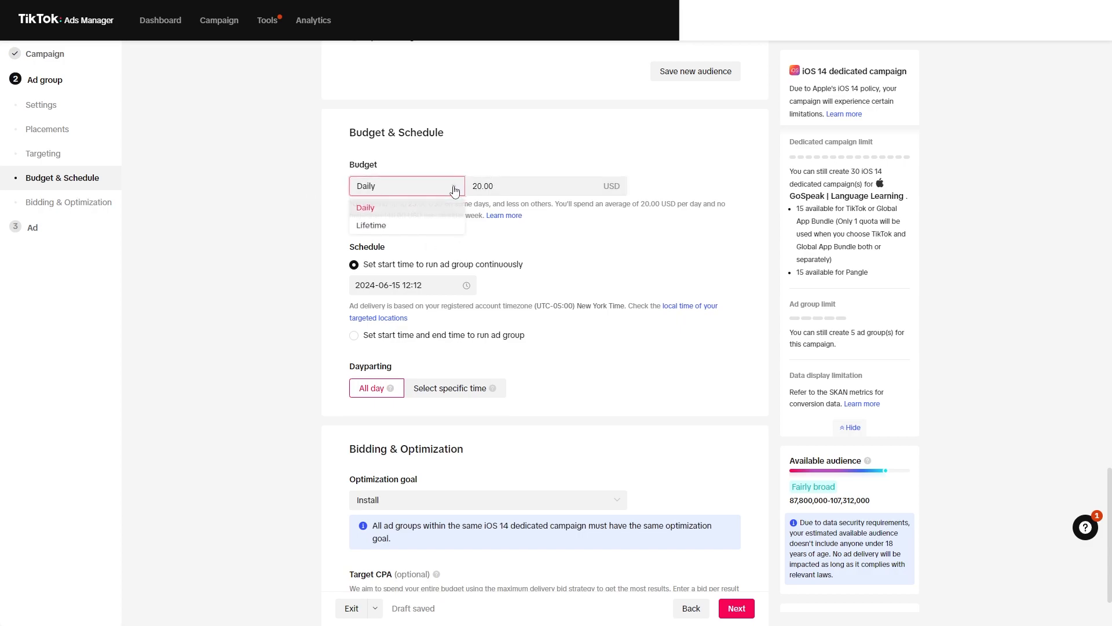
click(427, 226)
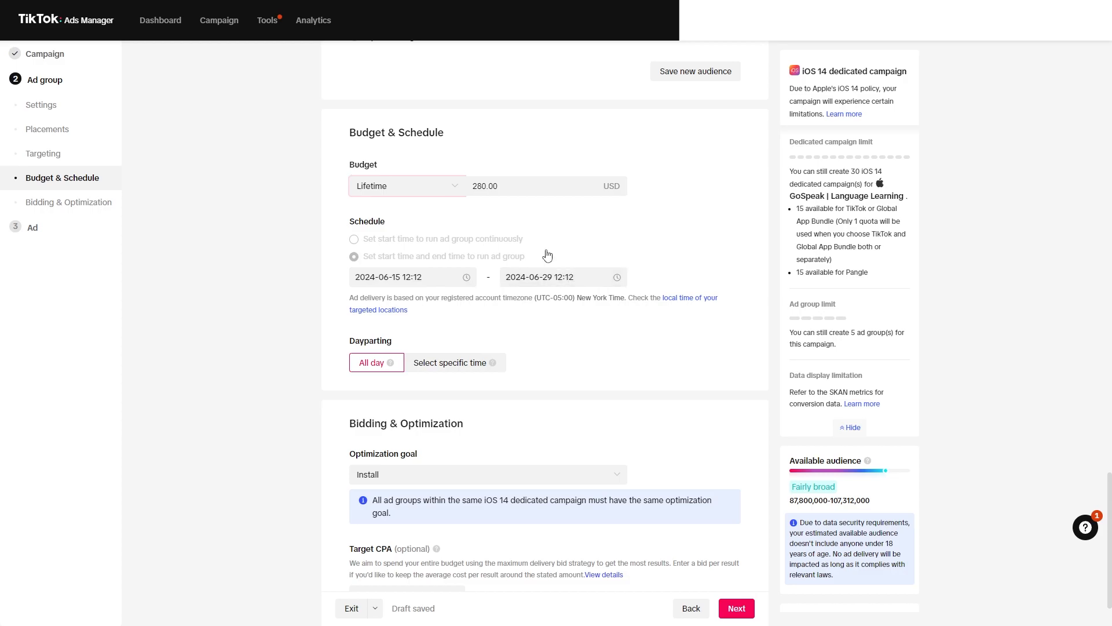
click(450, 187)
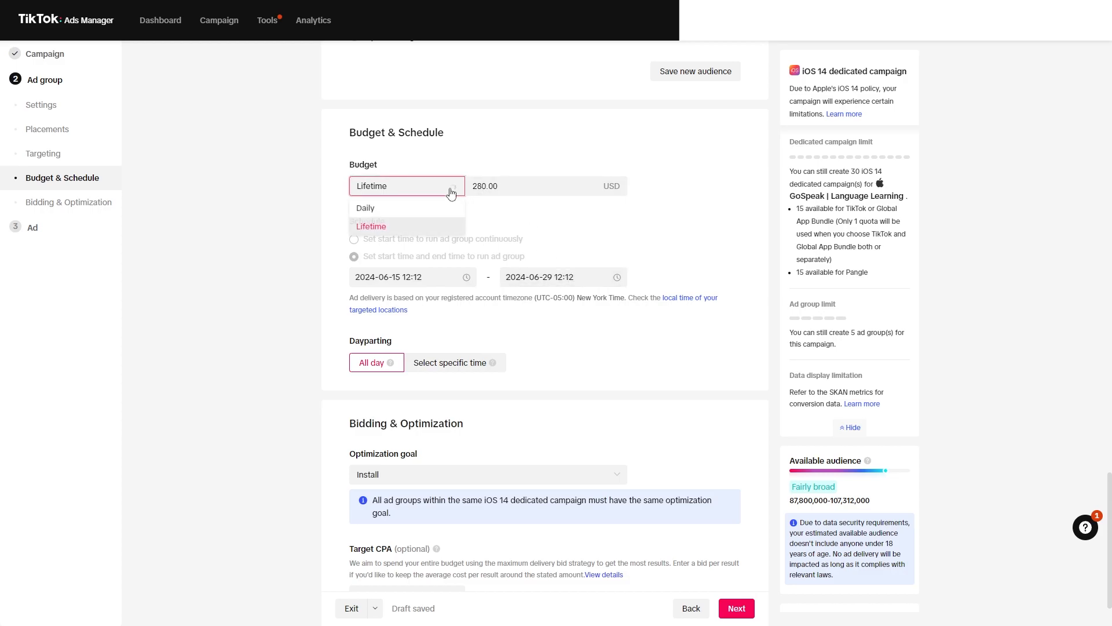
click(421, 210)
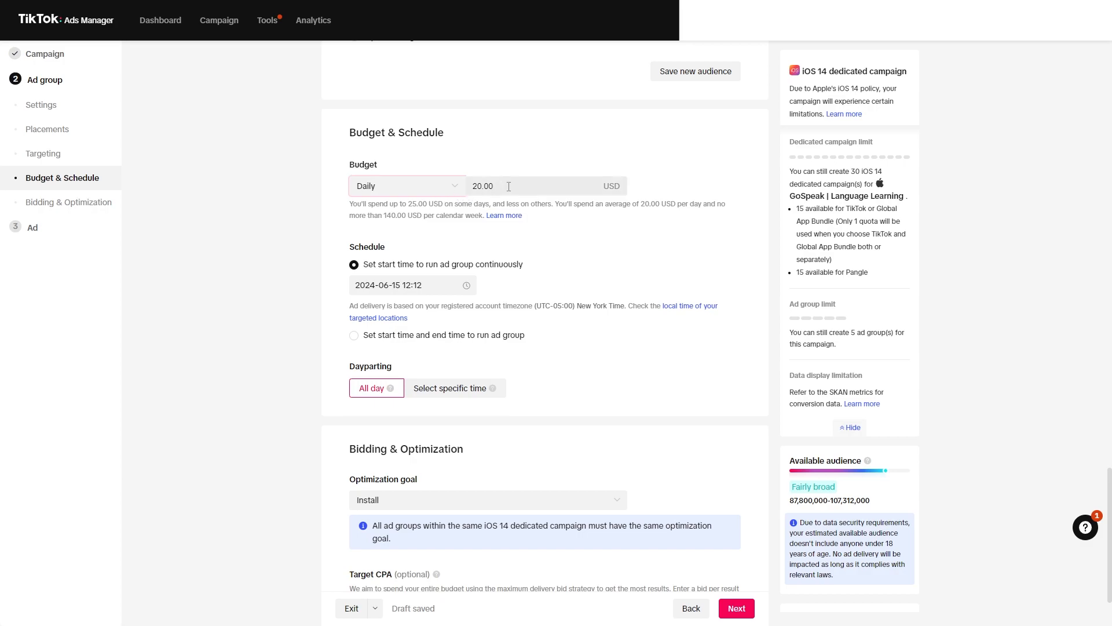
Step: Set the ad group's schedule start date to 2024-06-16
scroll(526, 263, down, 2)
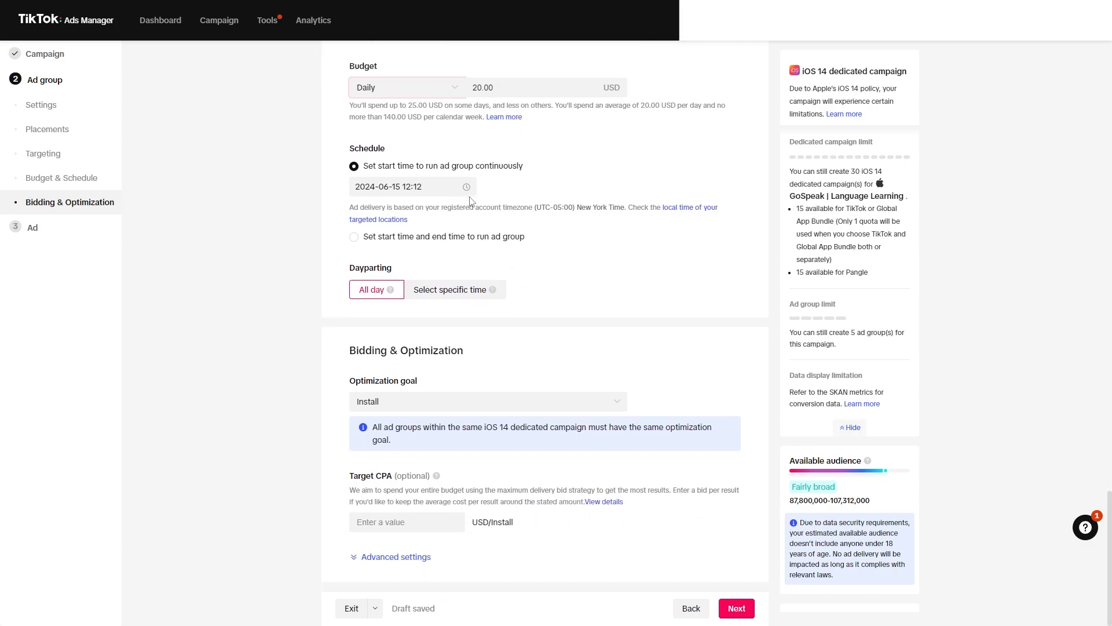
click(440, 189)
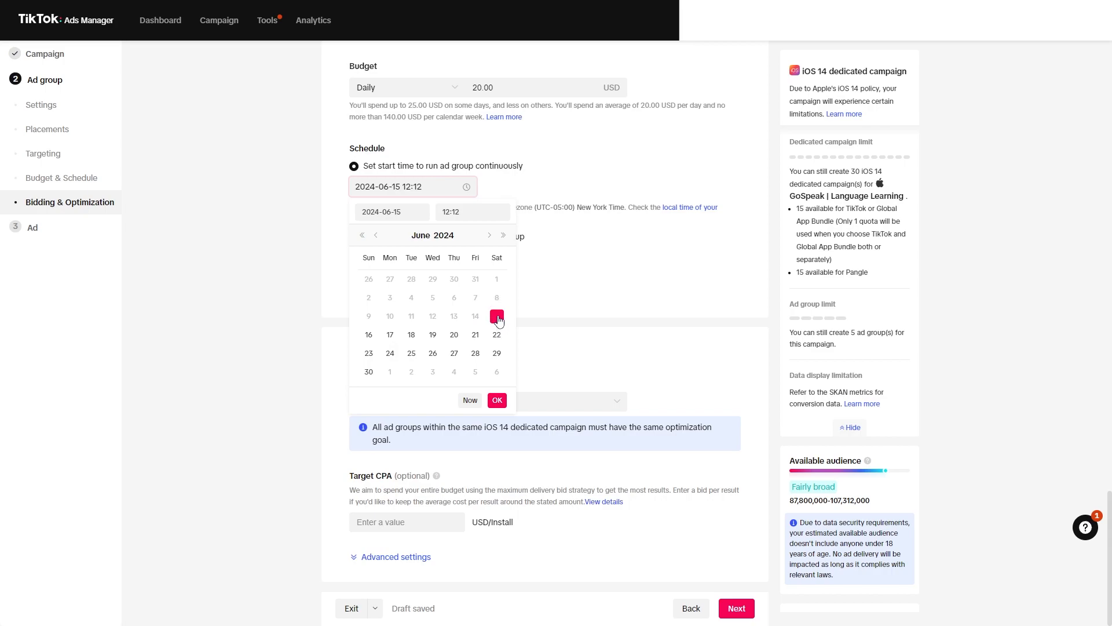
click(370, 339)
scroll(410, 261, up, 1)
click(416, 246)
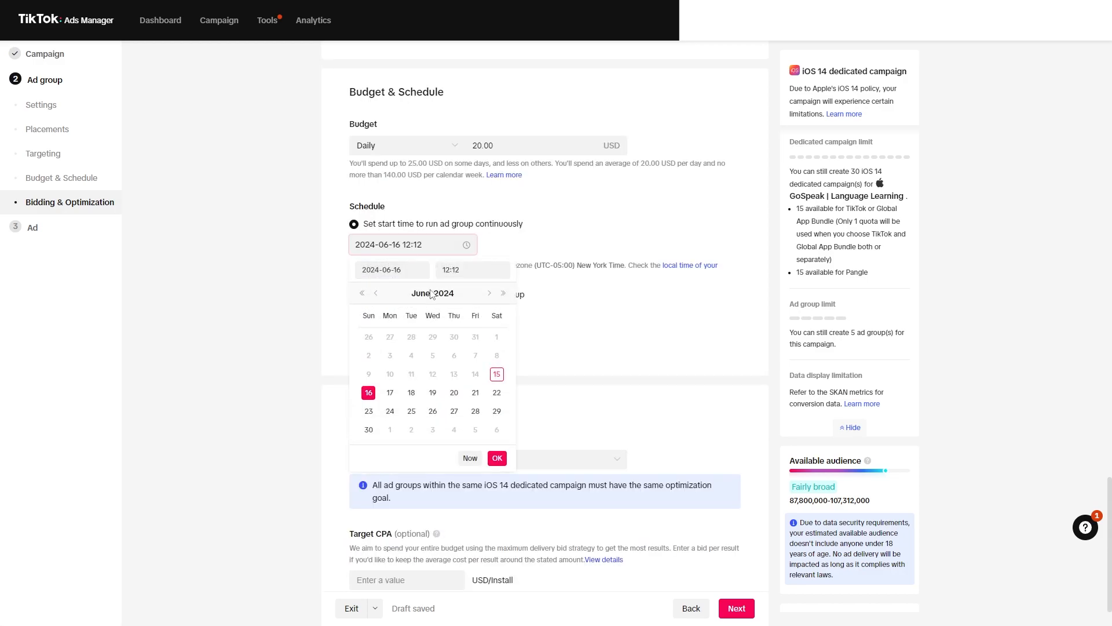
Step: Set the ad group's schedule start time to 00:00 and confirm the schedule
click(467, 270)
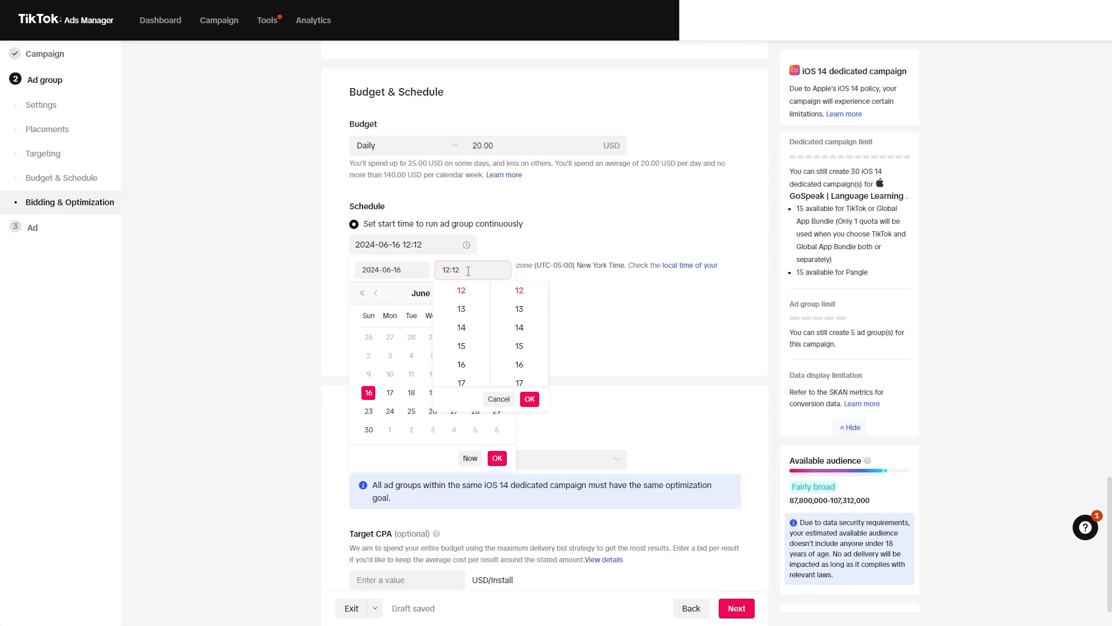
scroll(461, 308, up, 4)
click(461, 290)
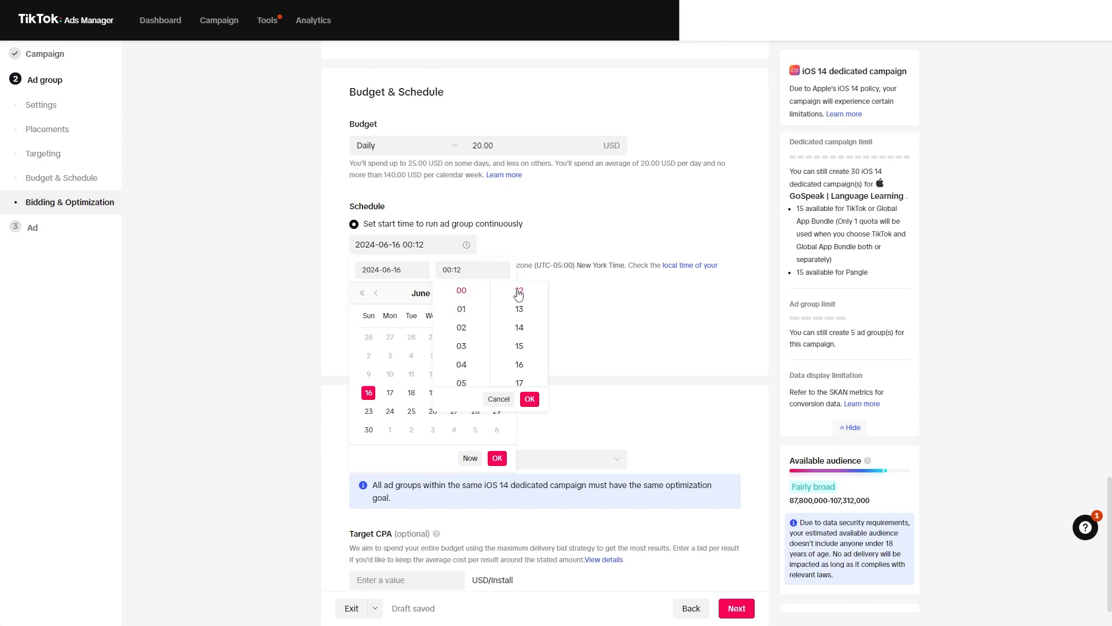
click(520, 290)
click(530, 398)
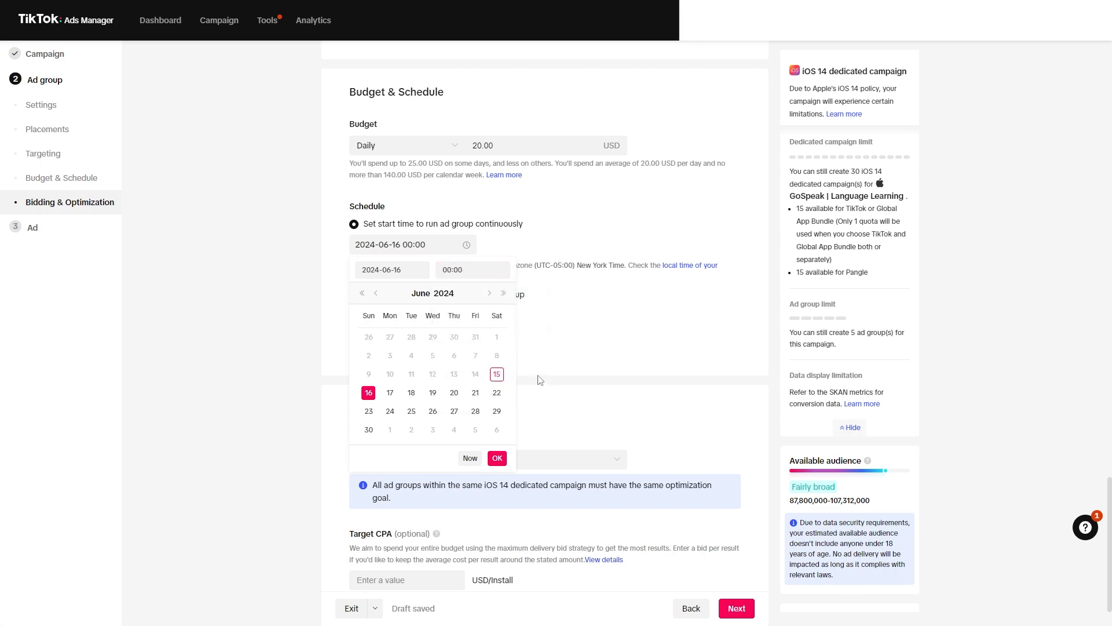
click(497, 457)
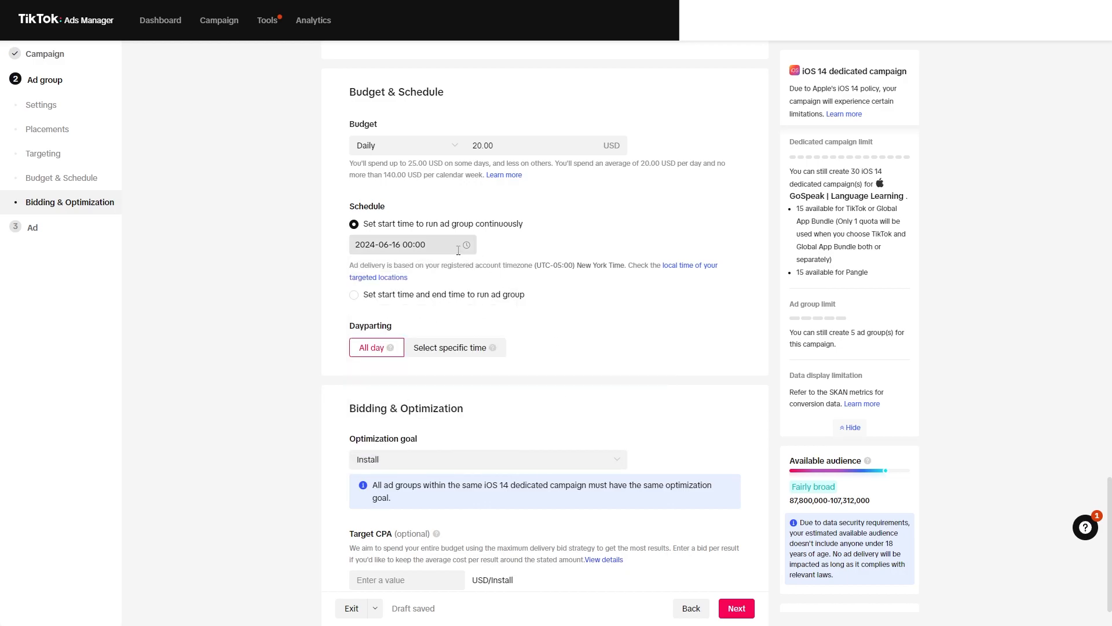
Step: Review the optimization goal options, keep Install as the goal, and continue to the ad setup
scroll(549, 321, down, 1)
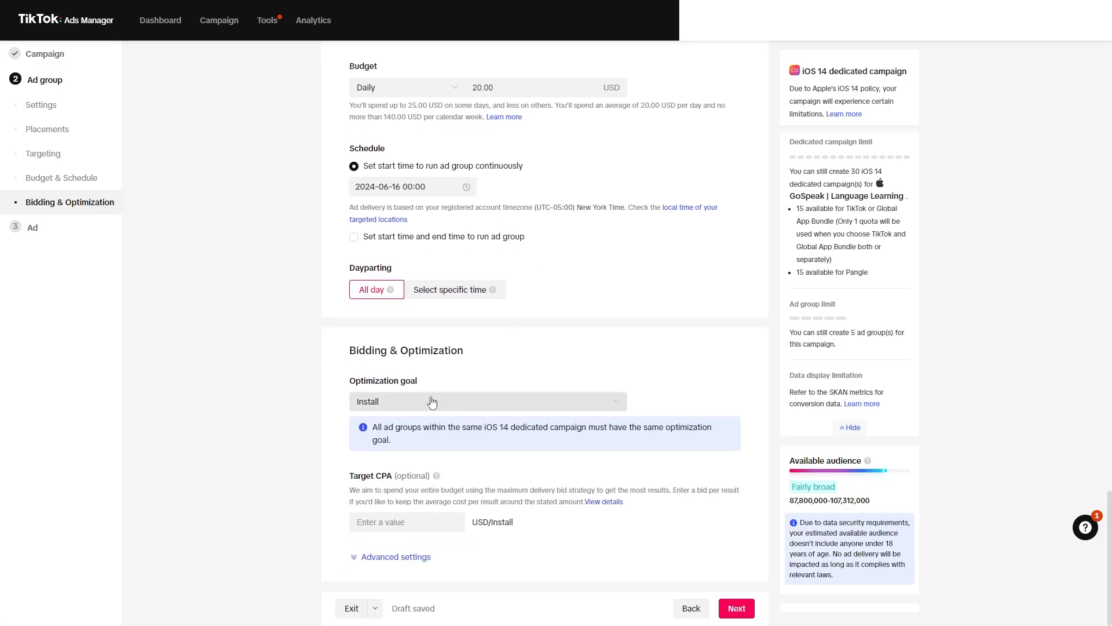
click(458, 400)
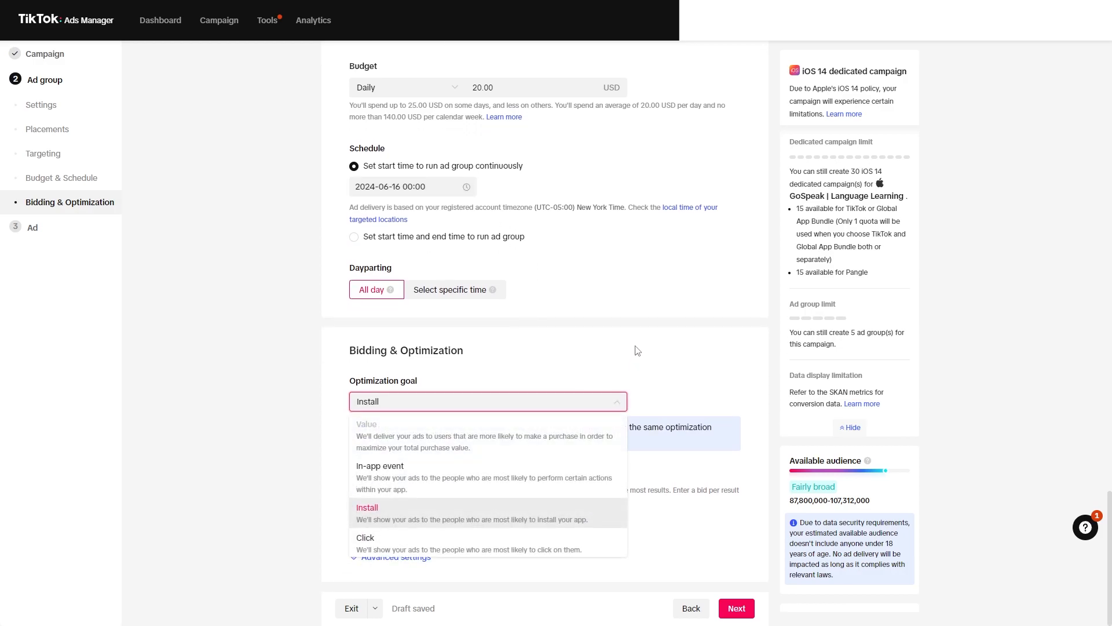
scroll(492, 510, down, 1)
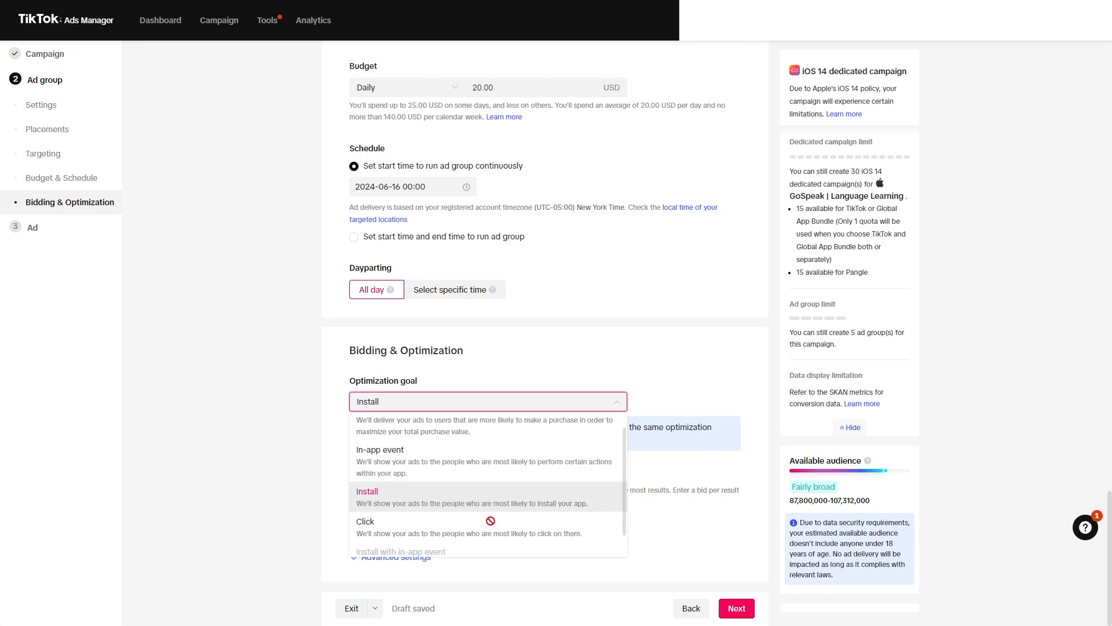
scroll(510, 498, up, 1)
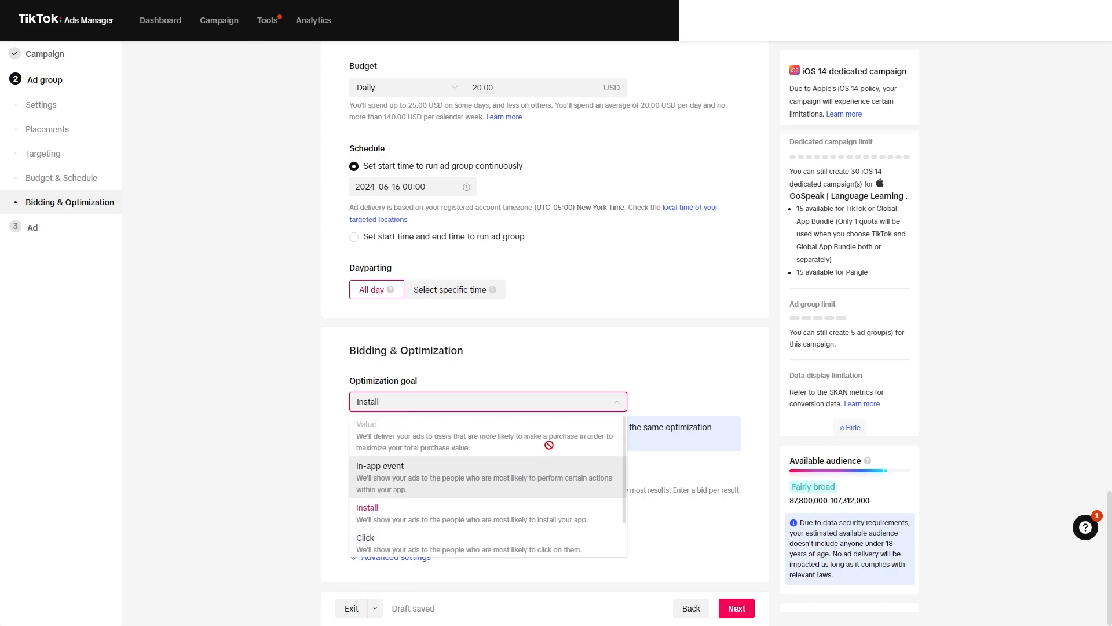
click(585, 373)
click(731, 611)
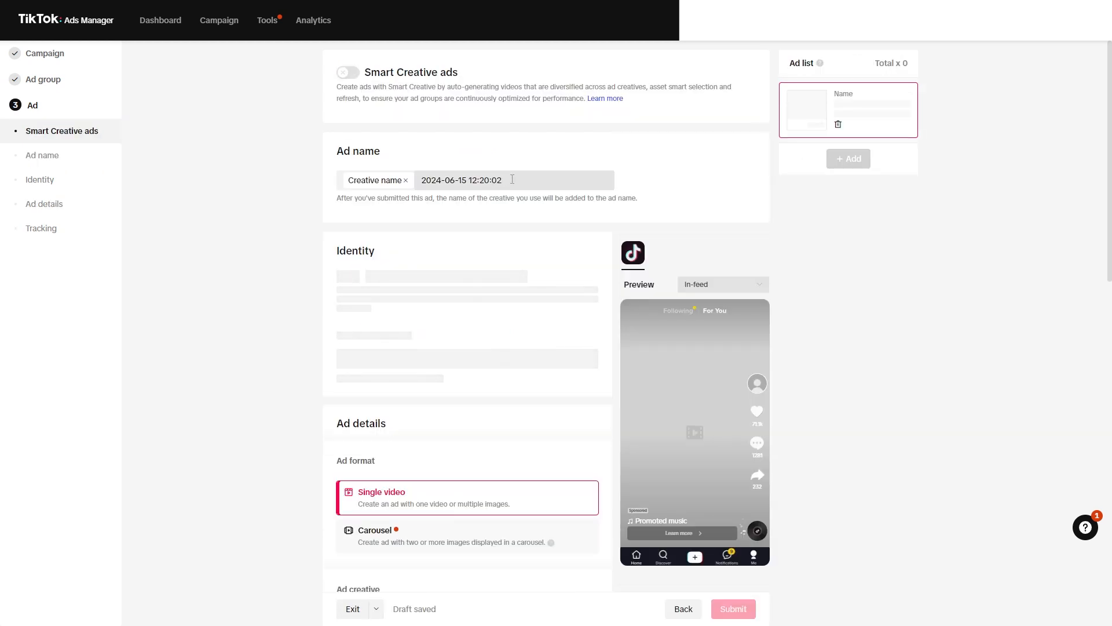
Step: Replace the default date-and-time text in the ad name with "UGC Showcase"
drag(512, 180, 415, 193)
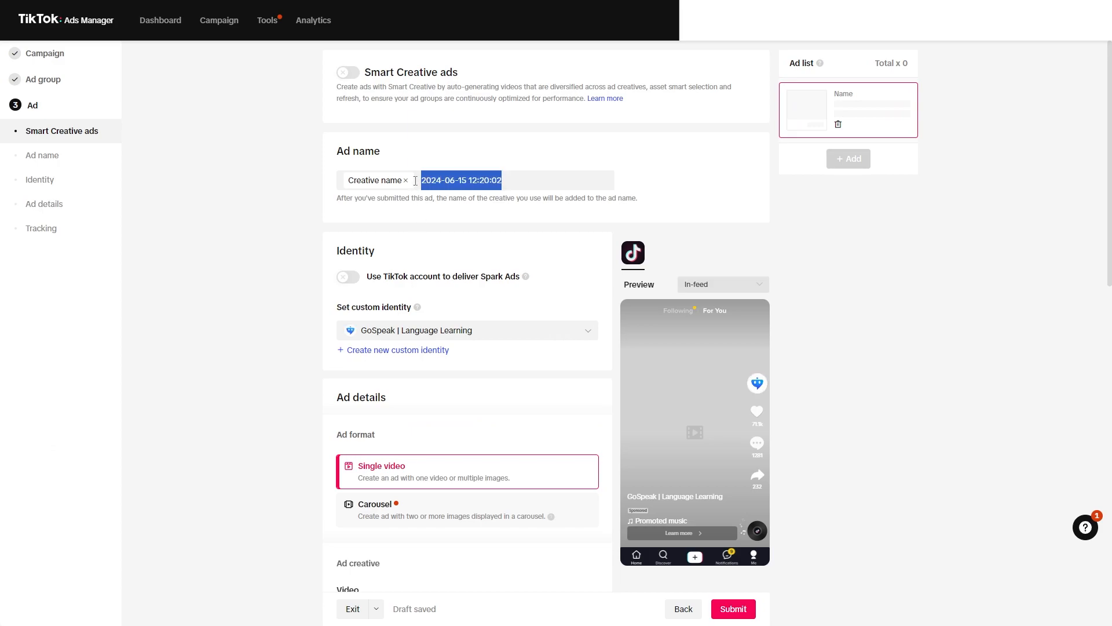
key(BackSpace)
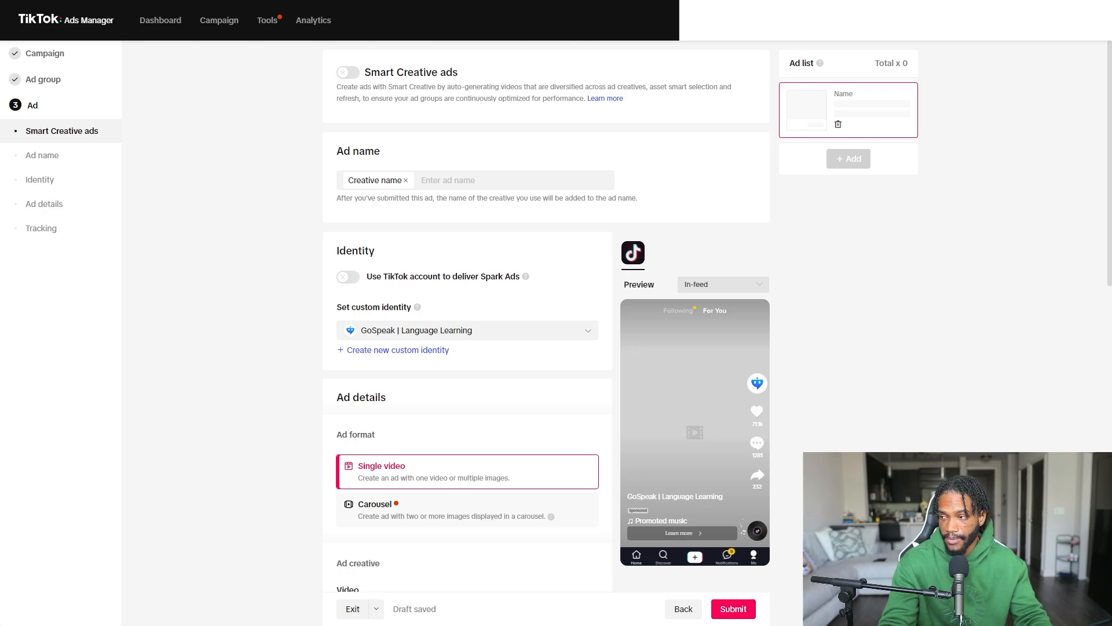
text(UGC Showcase)
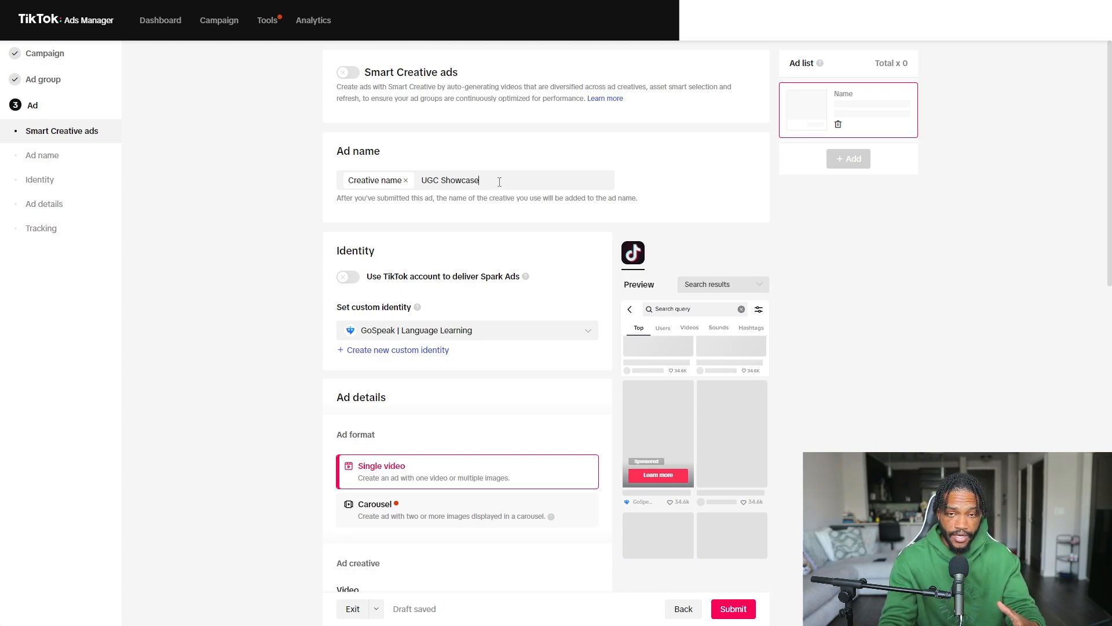
Step: Try delivering the ad as Spark Ads from a TikTok account, and return to the custom identity
scroll(407, 209, down, 1)
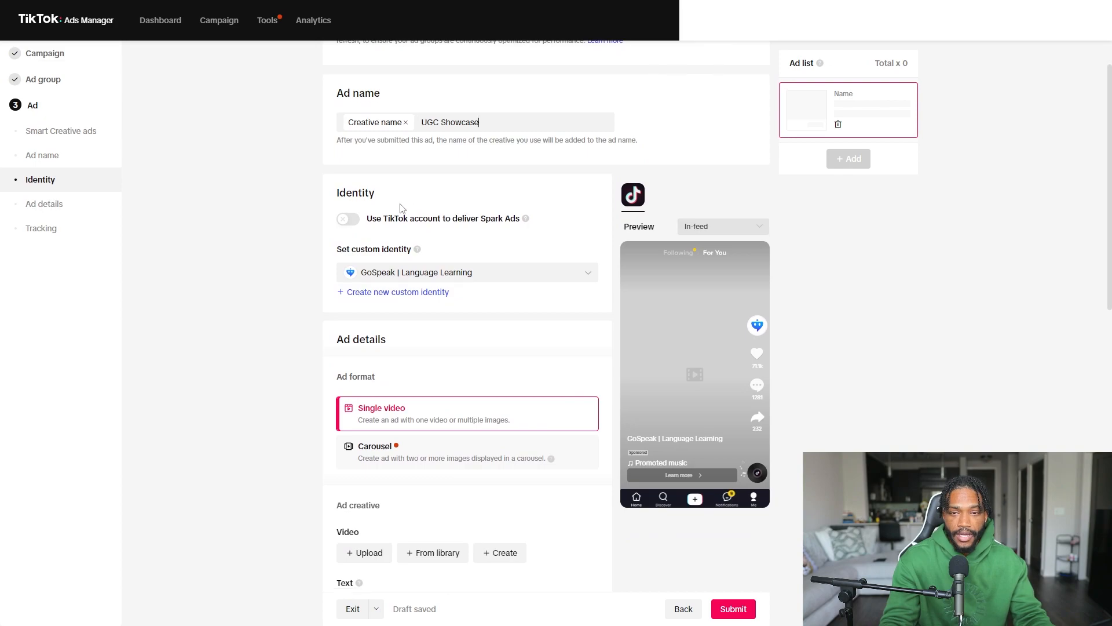
click(348, 220)
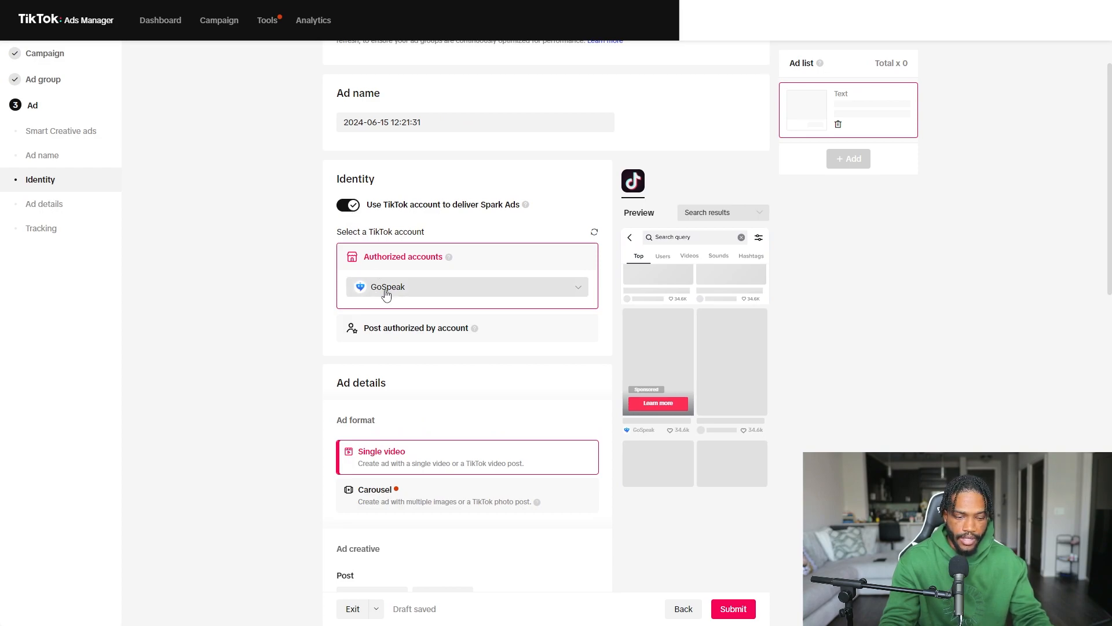
click(349, 206)
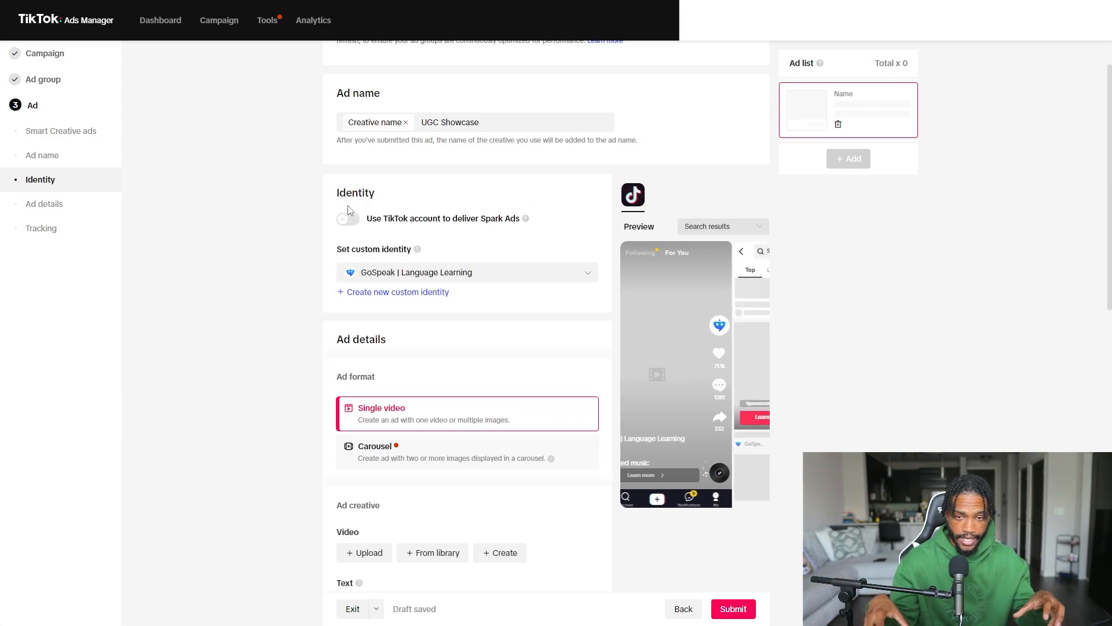
Step: Upload the video "maintain your spanish.mp4" from the 20240227 folder and add it as the ad creative
scroll(397, 191, down, 4)
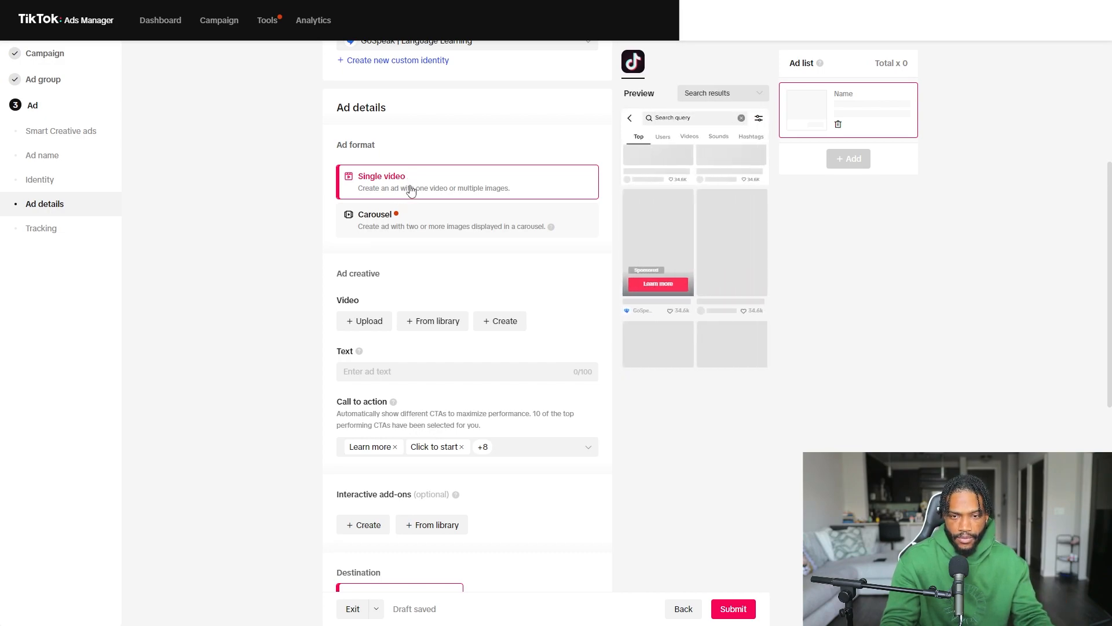
click(360, 324)
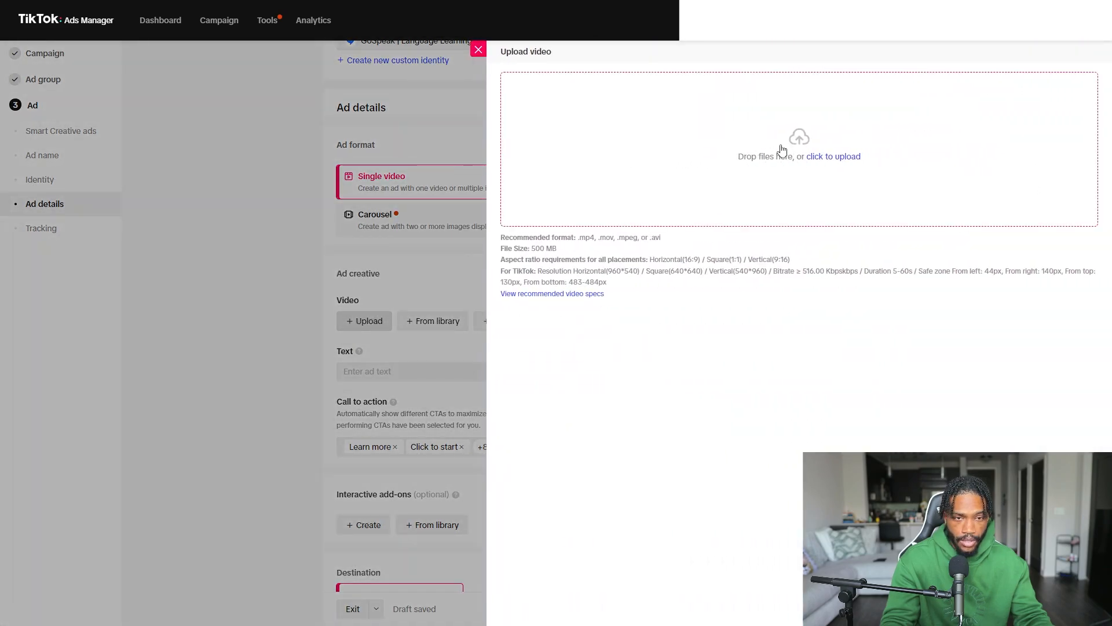
click(829, 160)
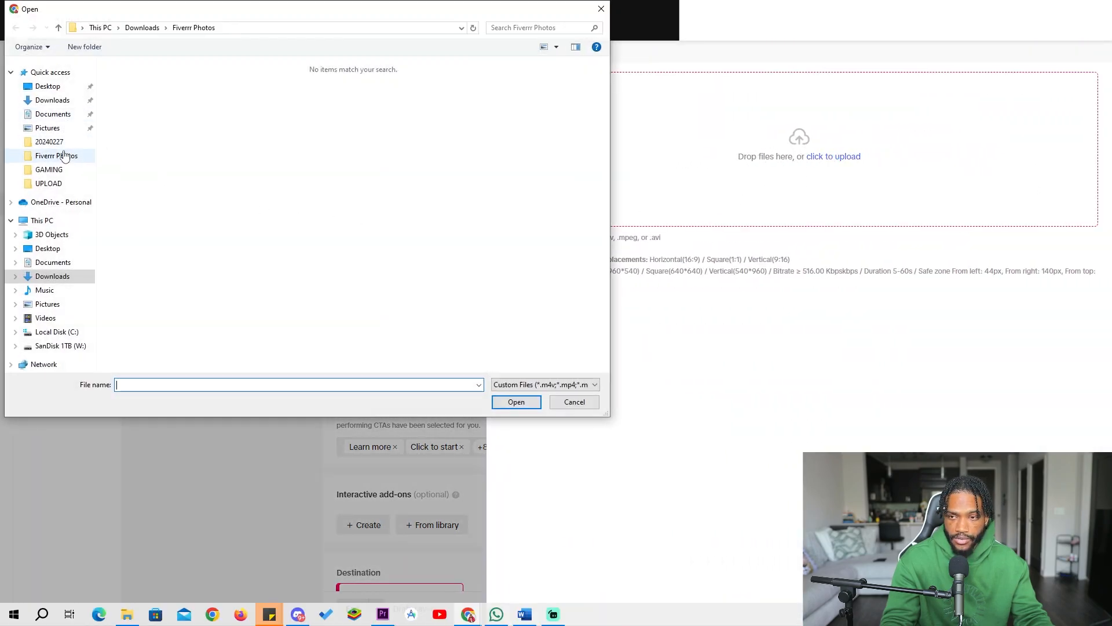
click(60, 143)
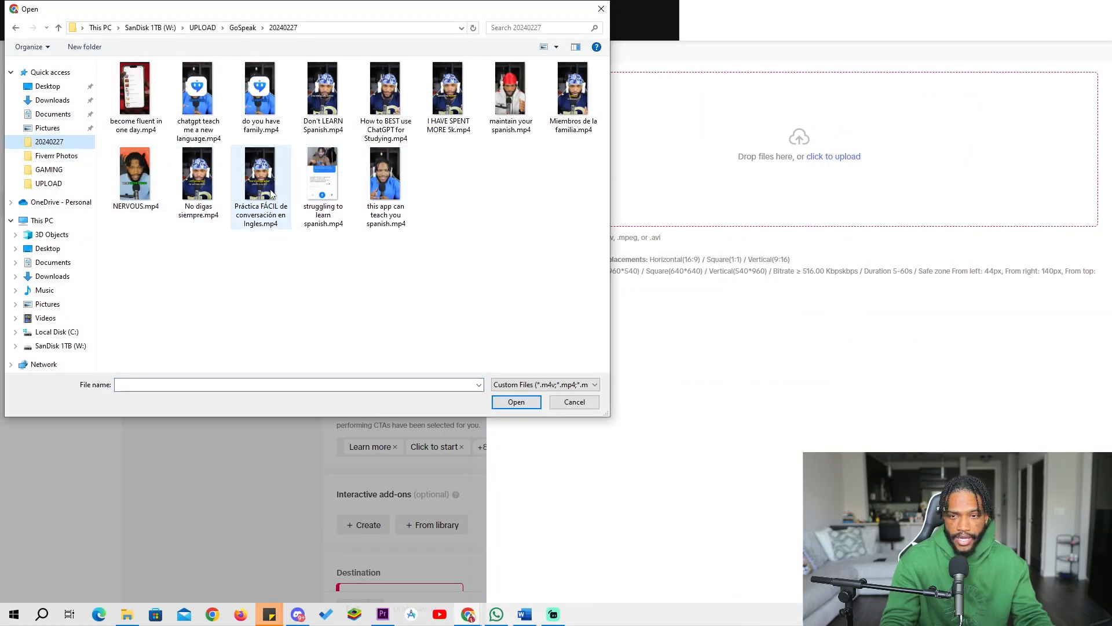
click(145, 131)
drag(130, 81, 783, 174)
click(776, 293)
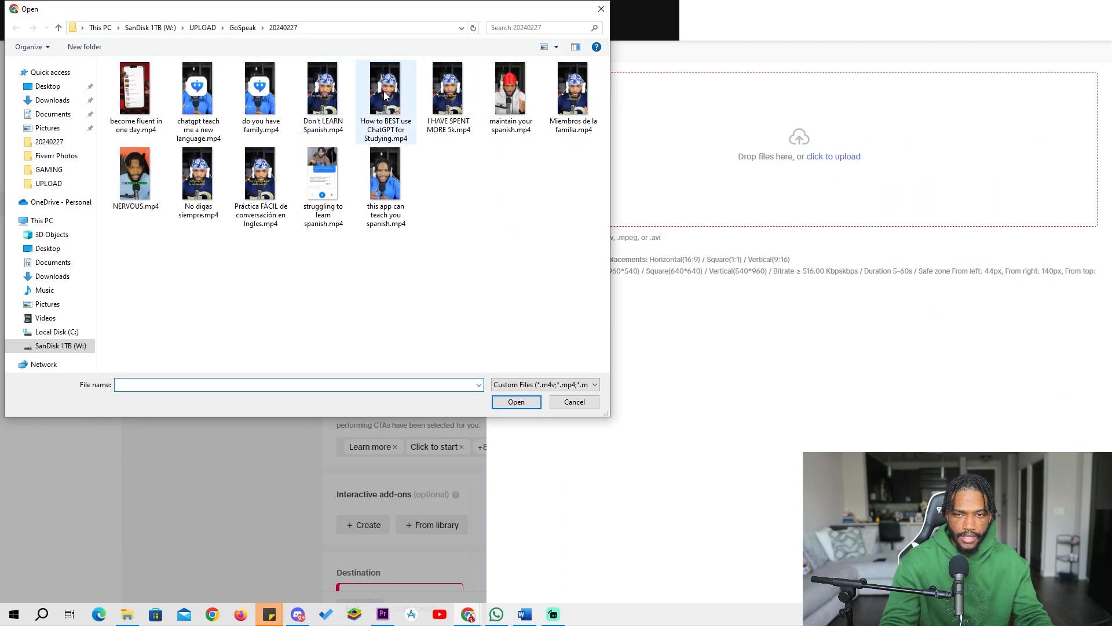
click(510, 93)
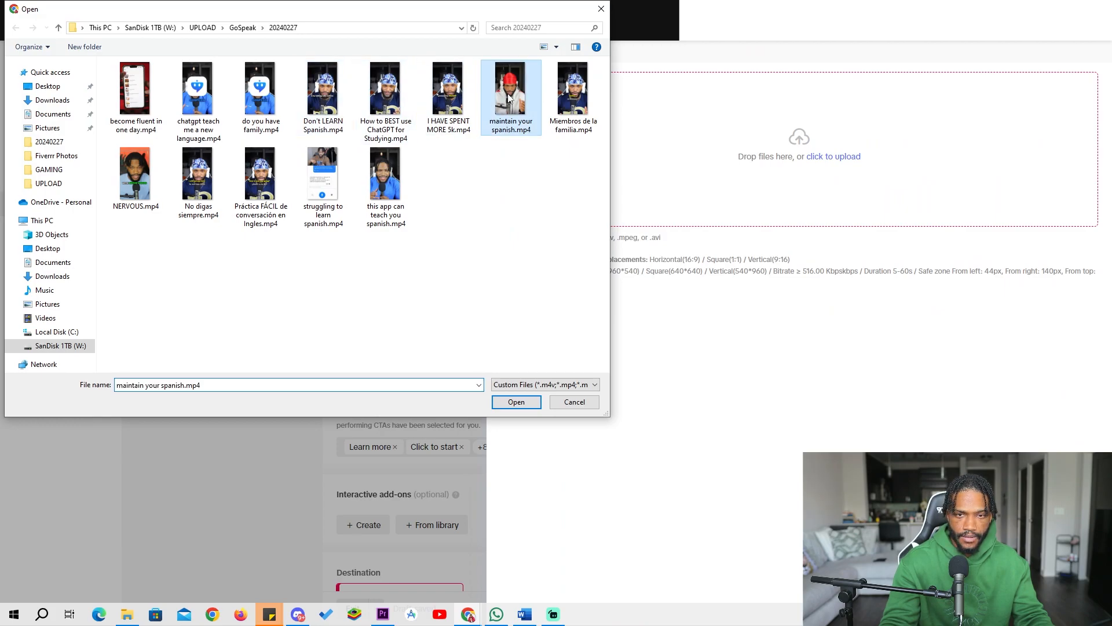
click(515, 404)
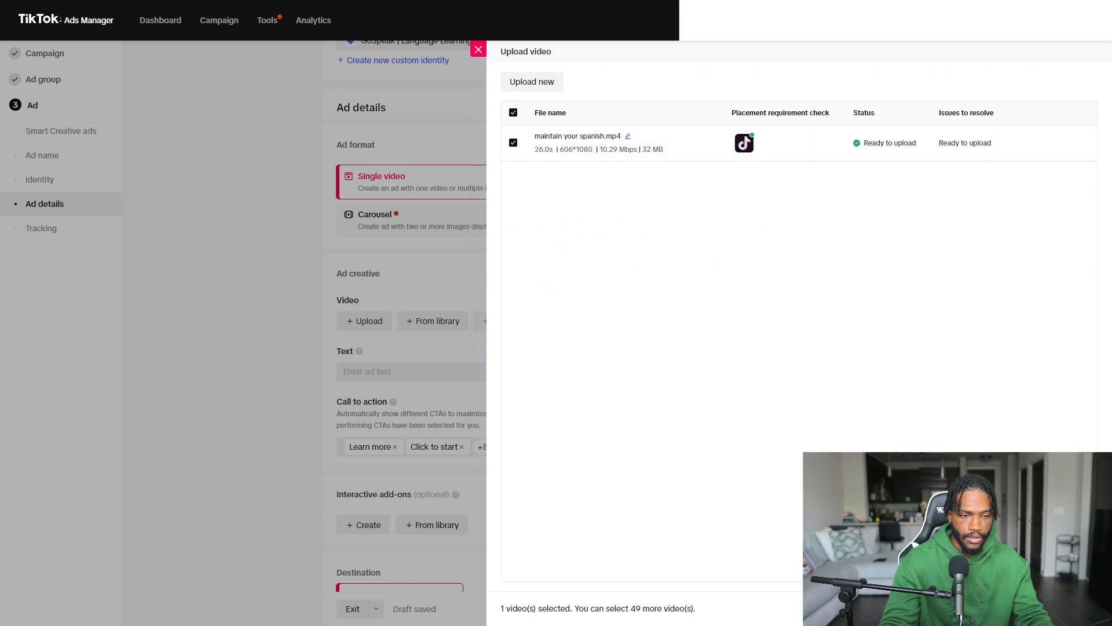
click(1073, 608)
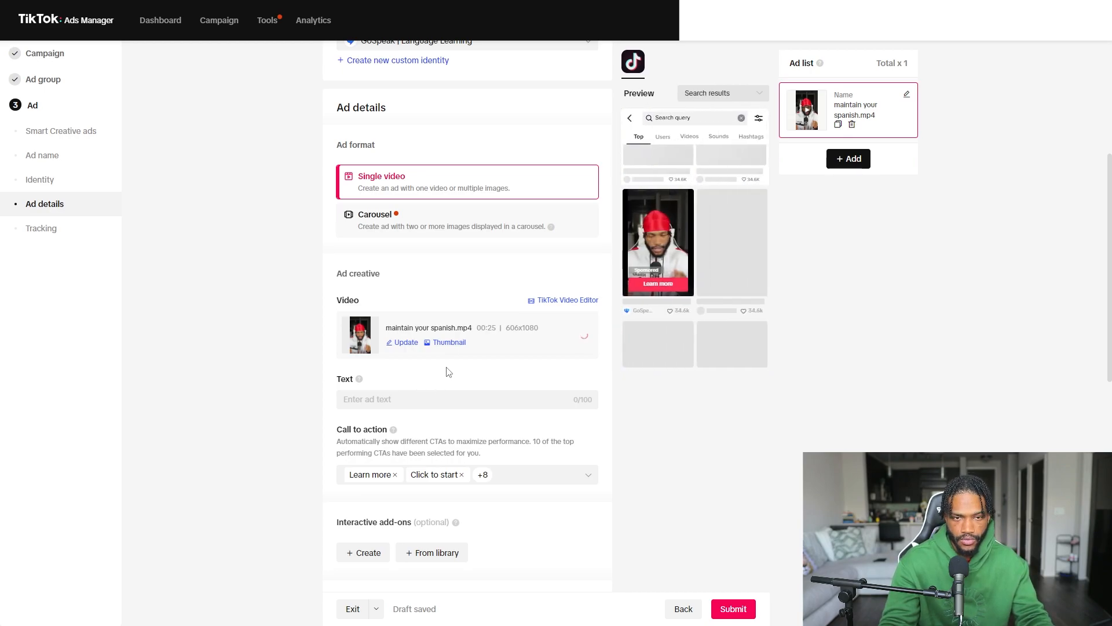
Step: Enter "Learn Spanish FAST!" as the ad text
click(423, 402)
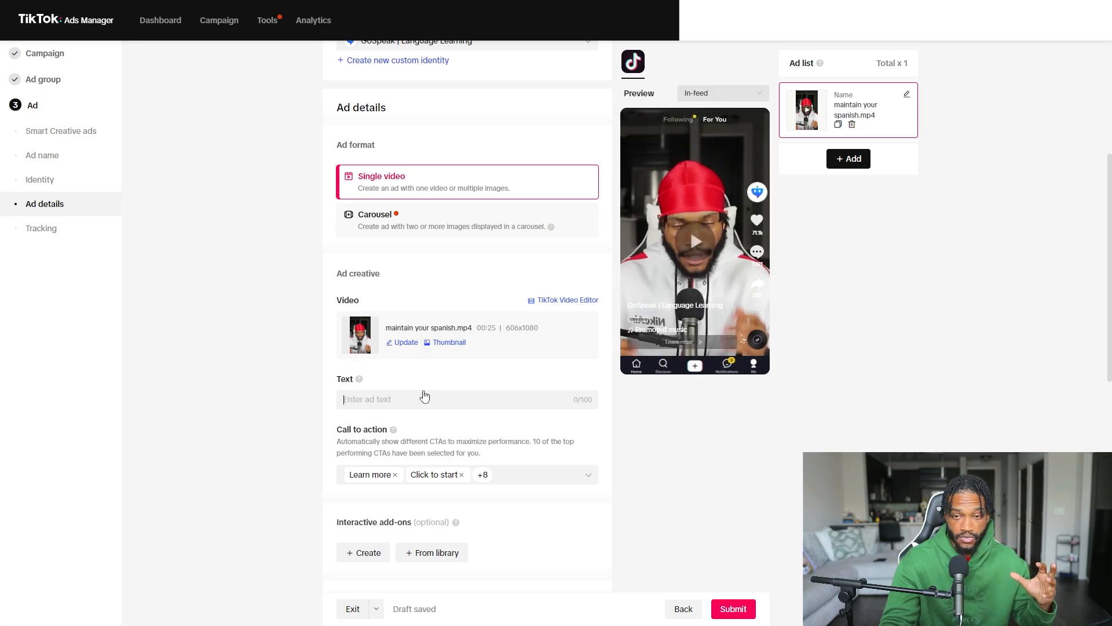
text(Maintain)
key(ctrl+a)
text(Learn )
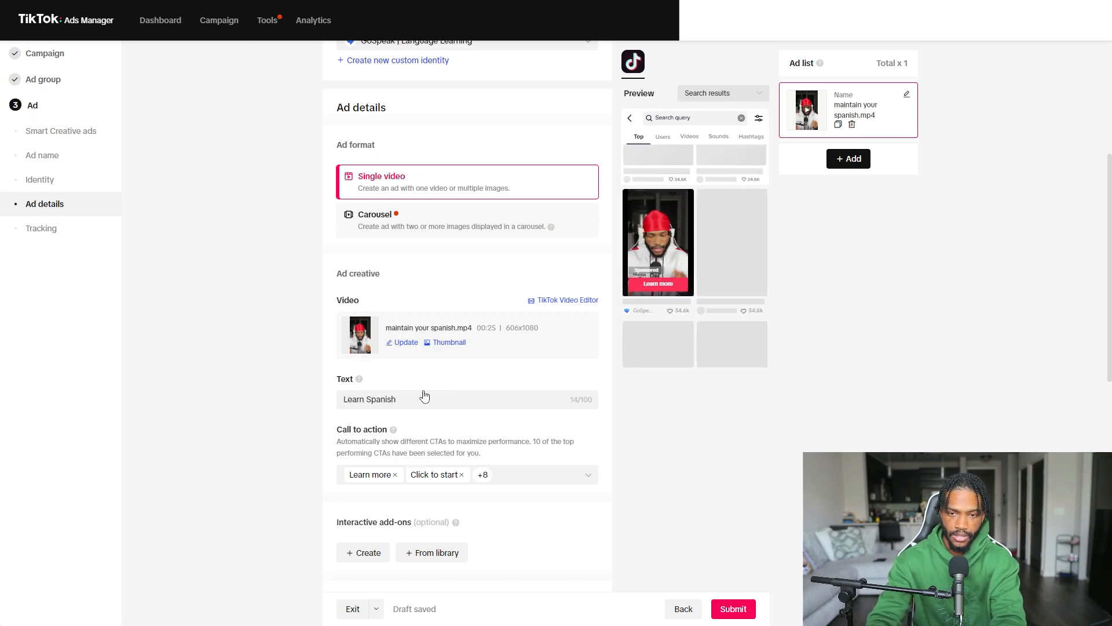
text(Spanish FAST!)
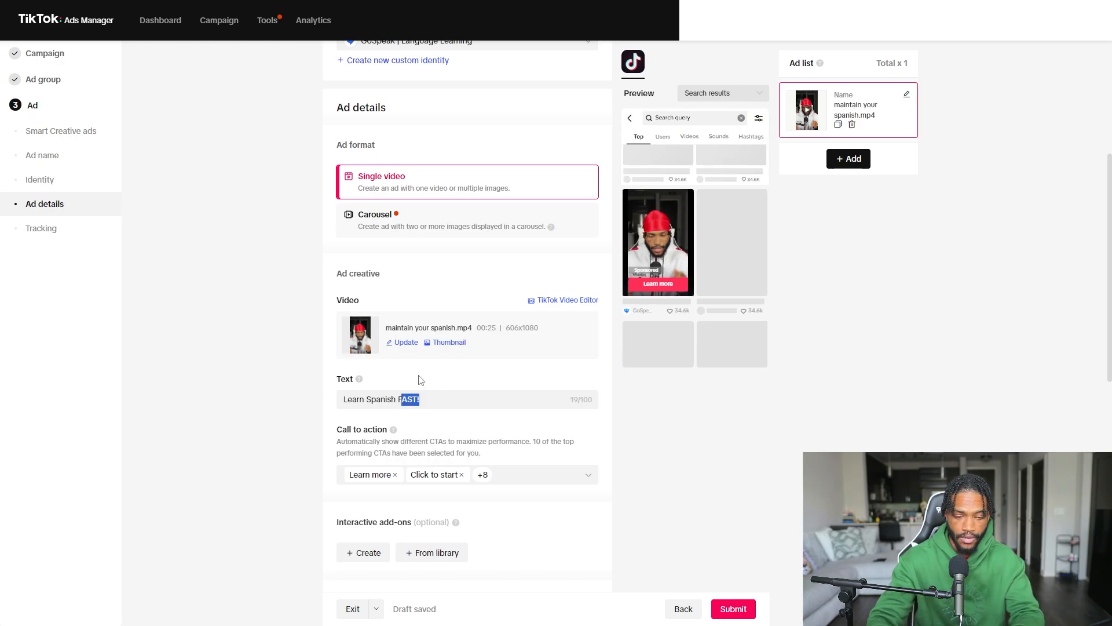
Step: Change the ad text to "Learn Spanish NOW!" and replace all the preselected calls to action with only "Install now"
text(NOW!)
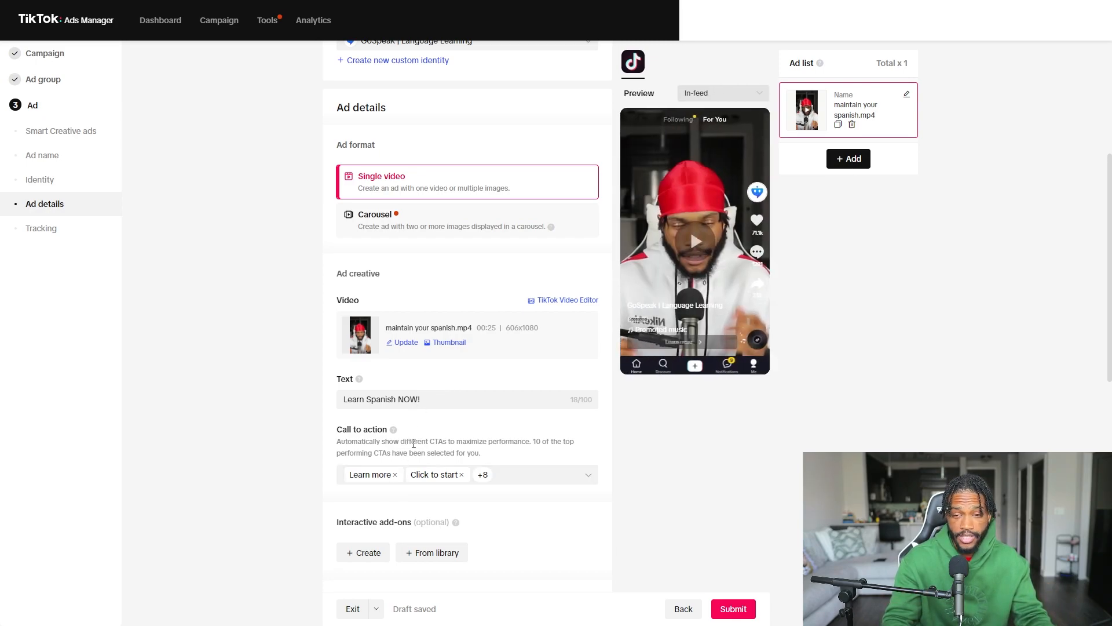
scroll(409, 446, down, 2)
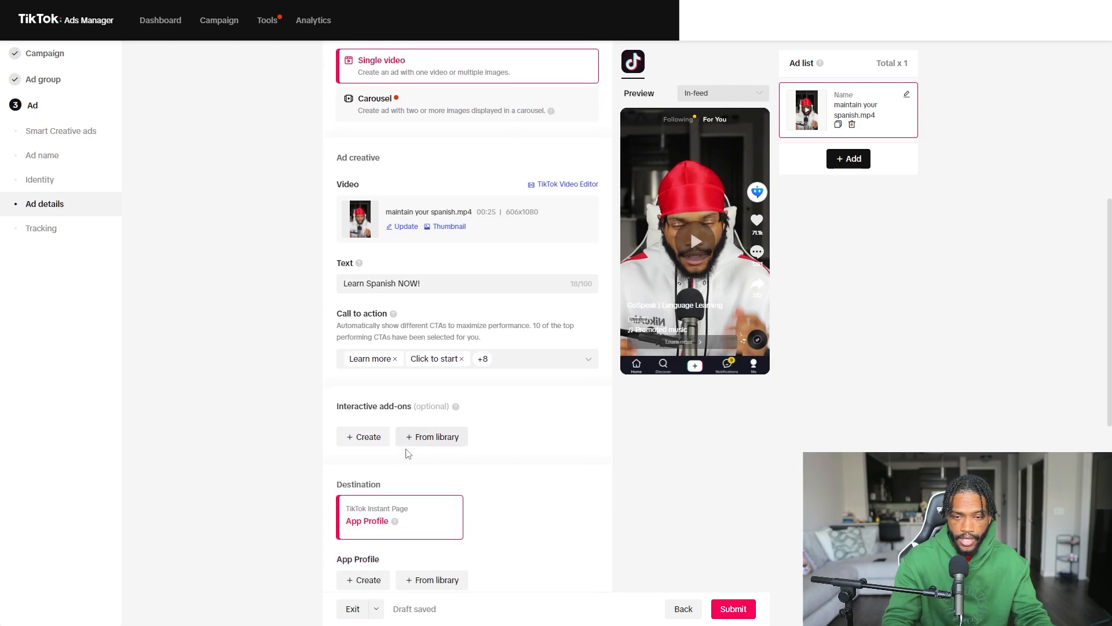
click(589, 362)
click(484, 364)
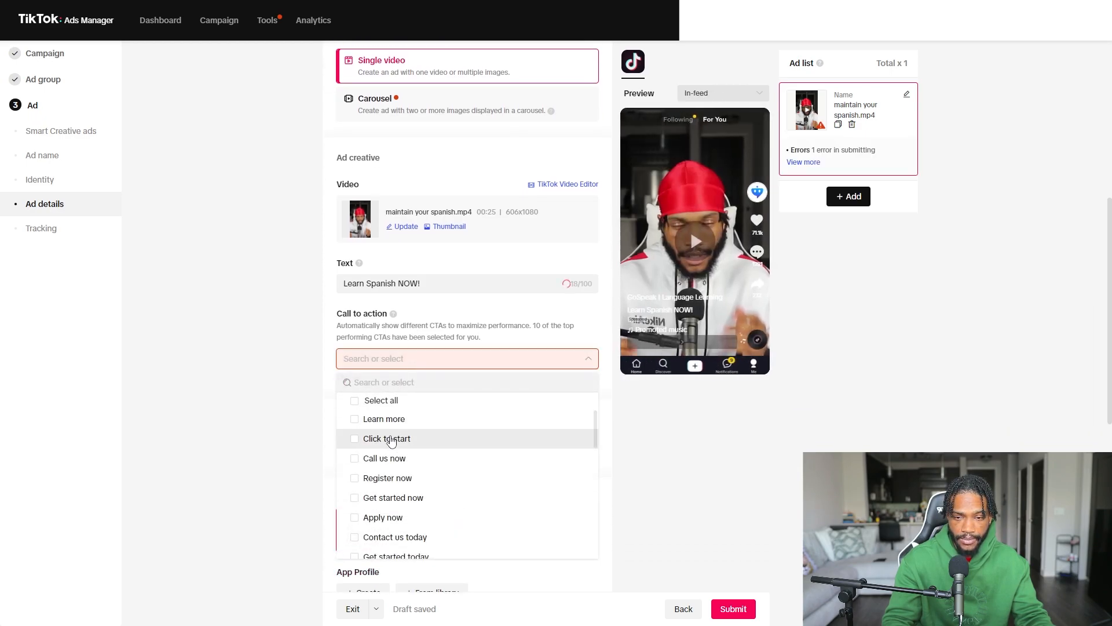
scroll(396, 465, down, 5)
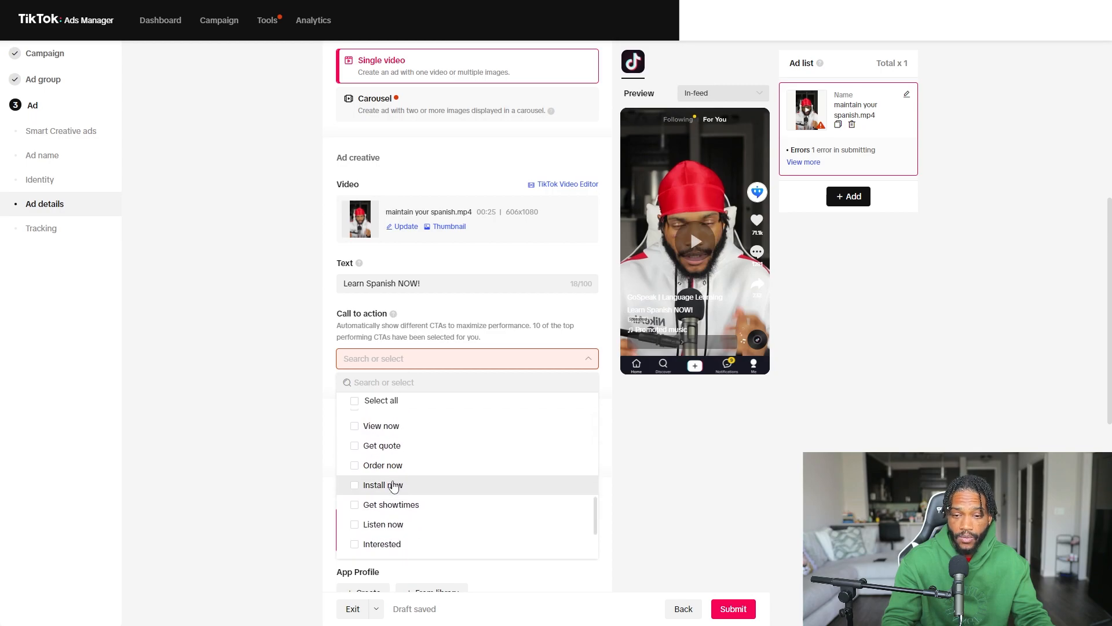
click(380, 485)
Step: Set the existing library page "Untitled page 1/15/24, 20:04" as the App Profile destination of the ad
scroll(422, 415, down, 3)
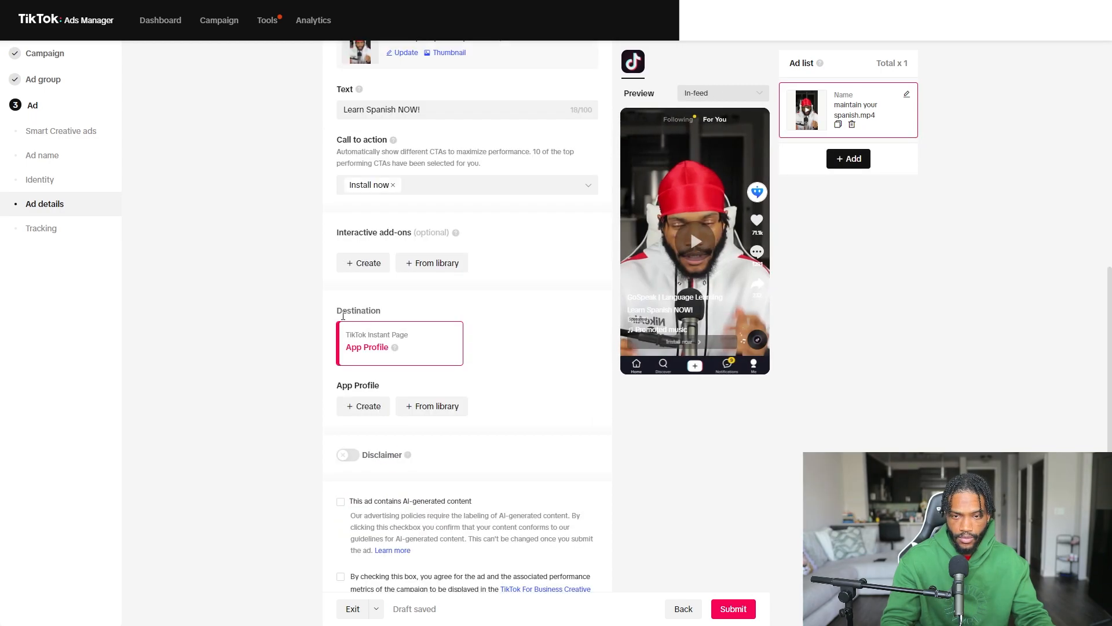
click(423, 412)
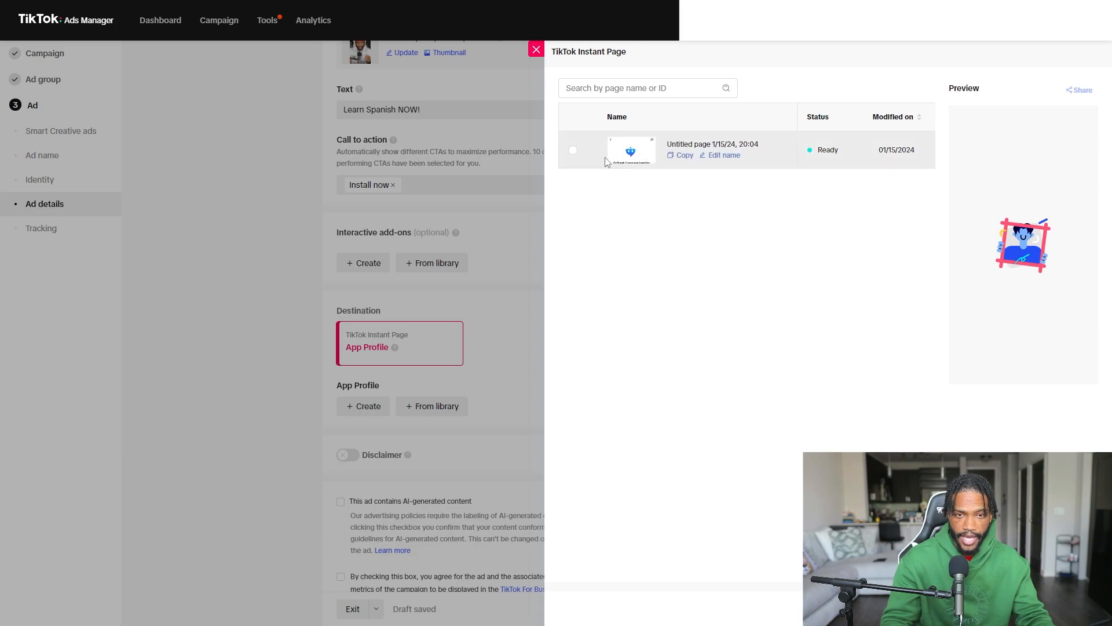
click(574, 151)
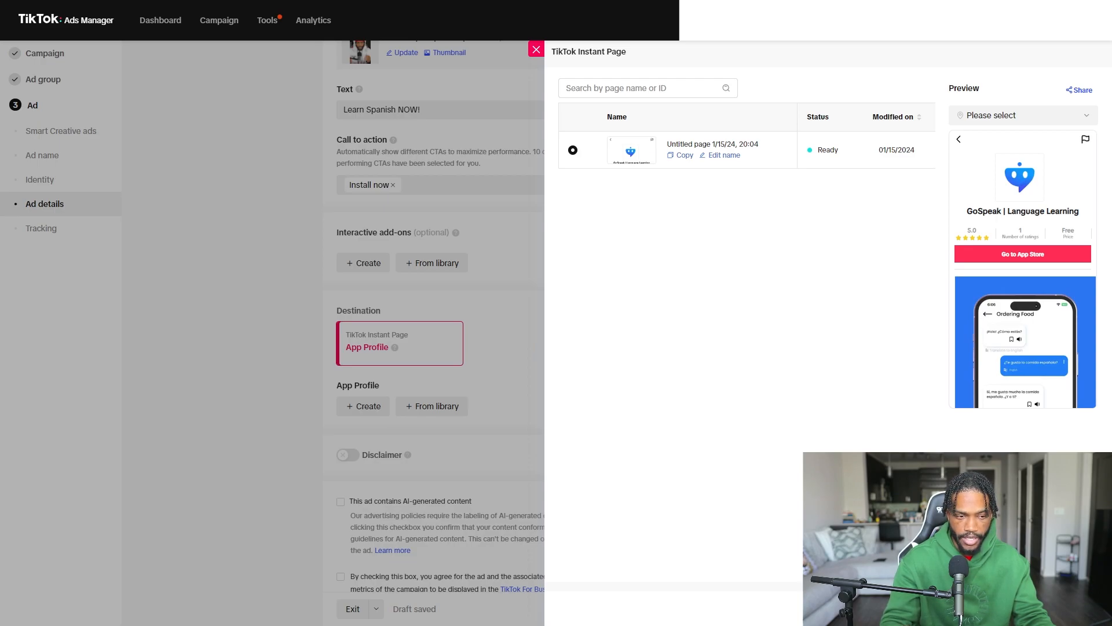
click(1073, 609)
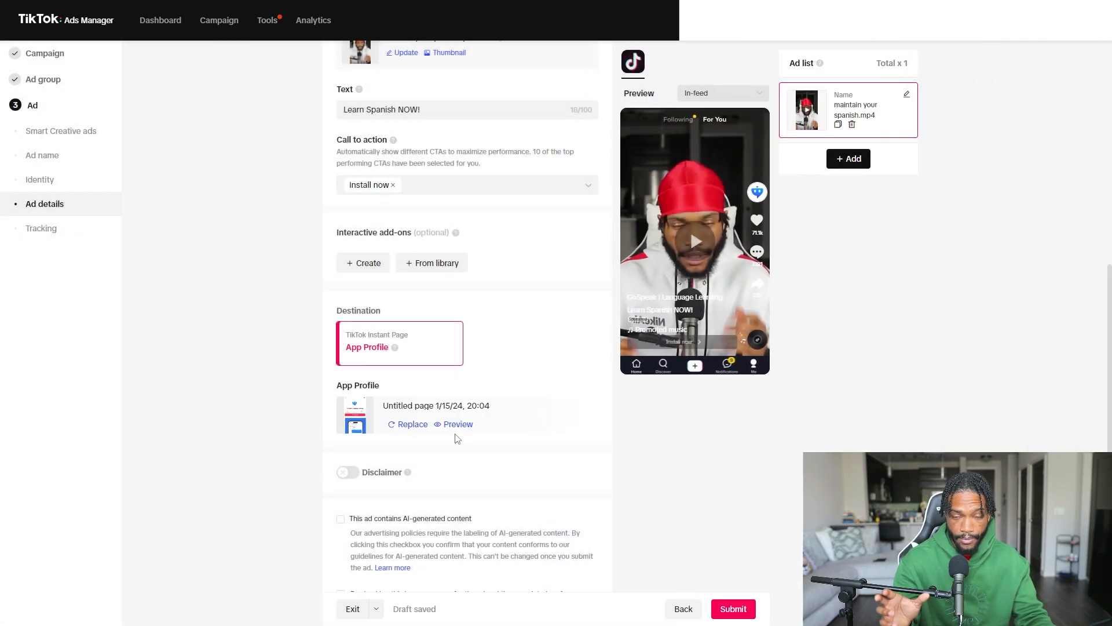
Step: Submit the ad with the disclaimer, AI-generated content and optional tracking settings left at their defaults
scroll(457, 438, down, 3)
scroll(484, 417, down, 3)
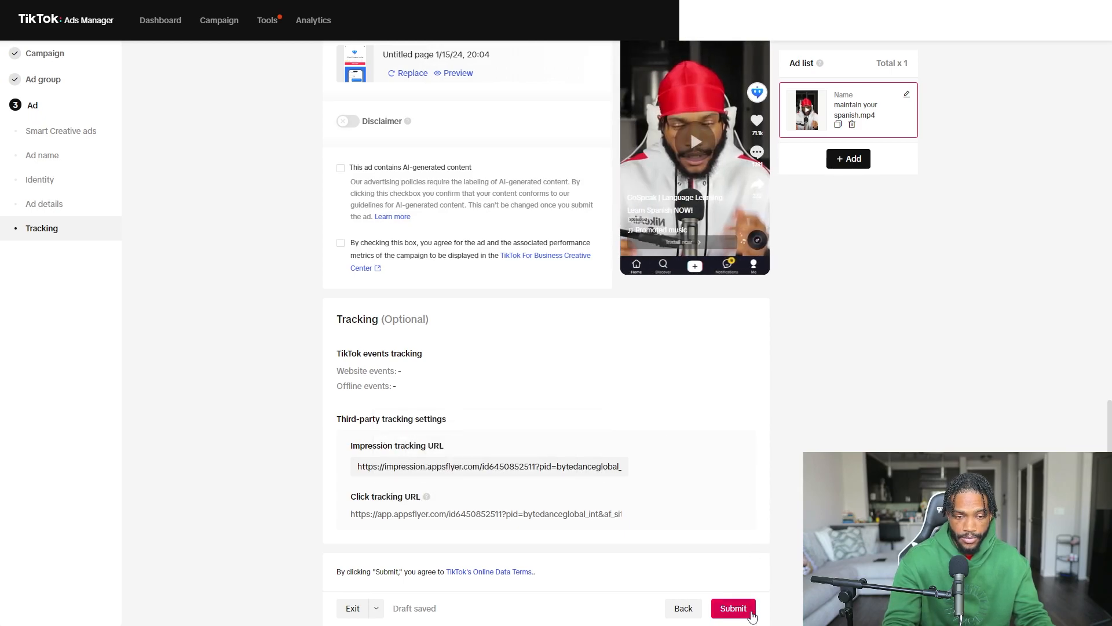
click(751, 615)
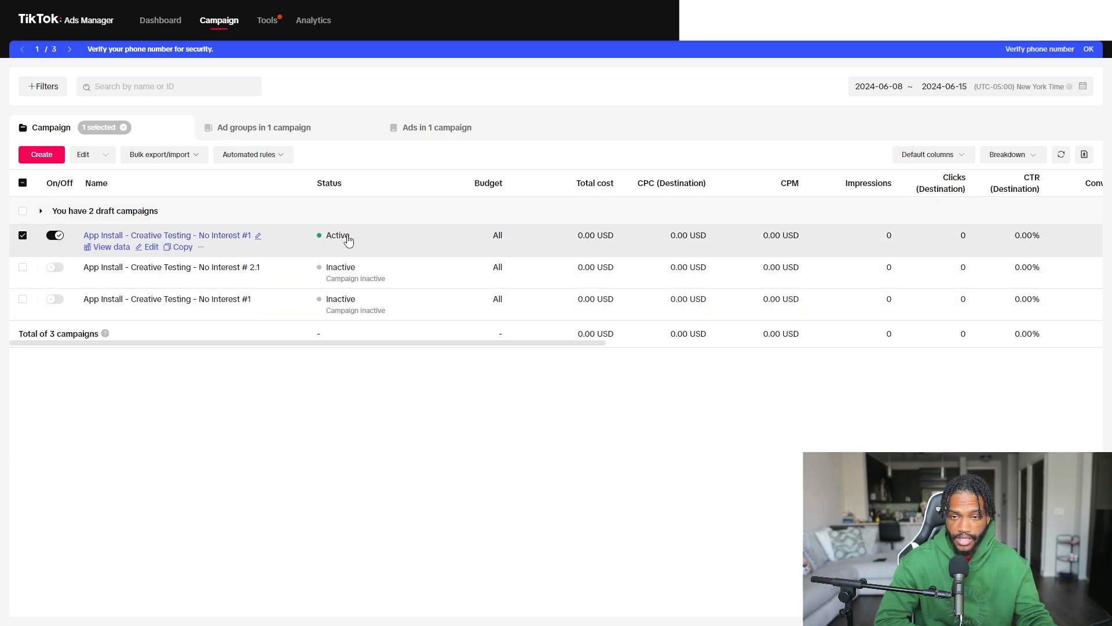
Step: Show the ad groups of the submitted campaign and widen the Name column to make the full ad group name readable
click(257, 130)
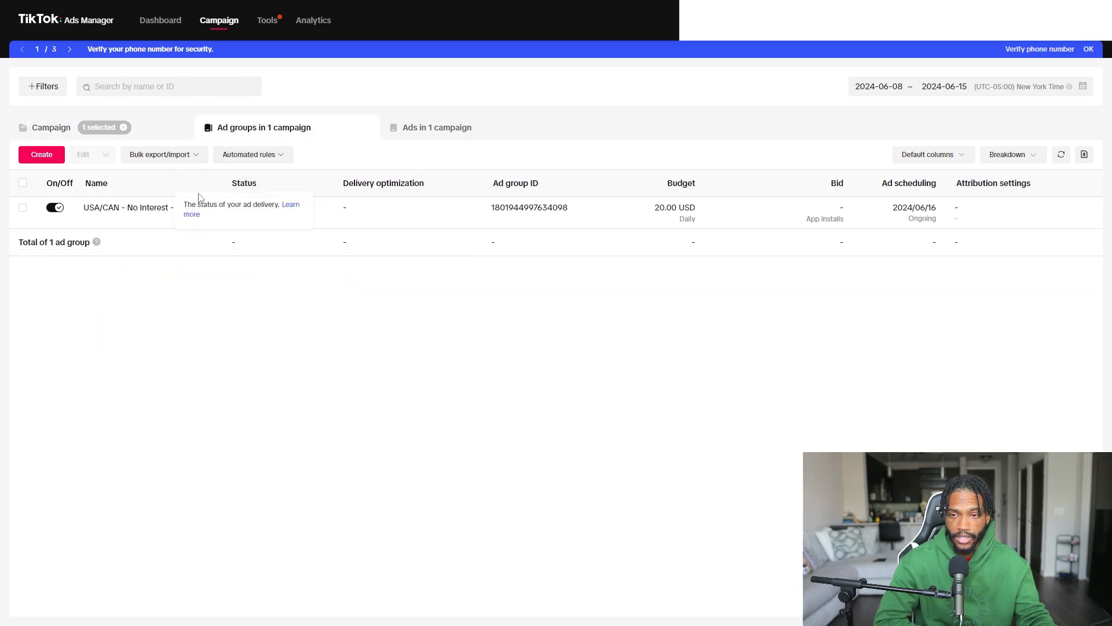
drag(226, 180, 305, 180)
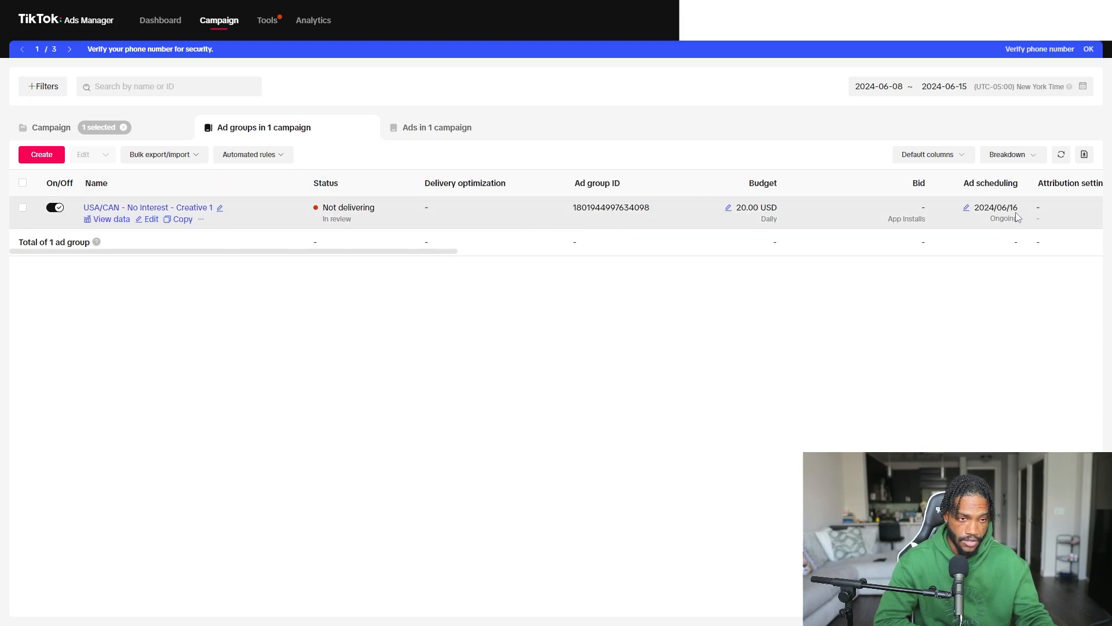
click(946, 284)
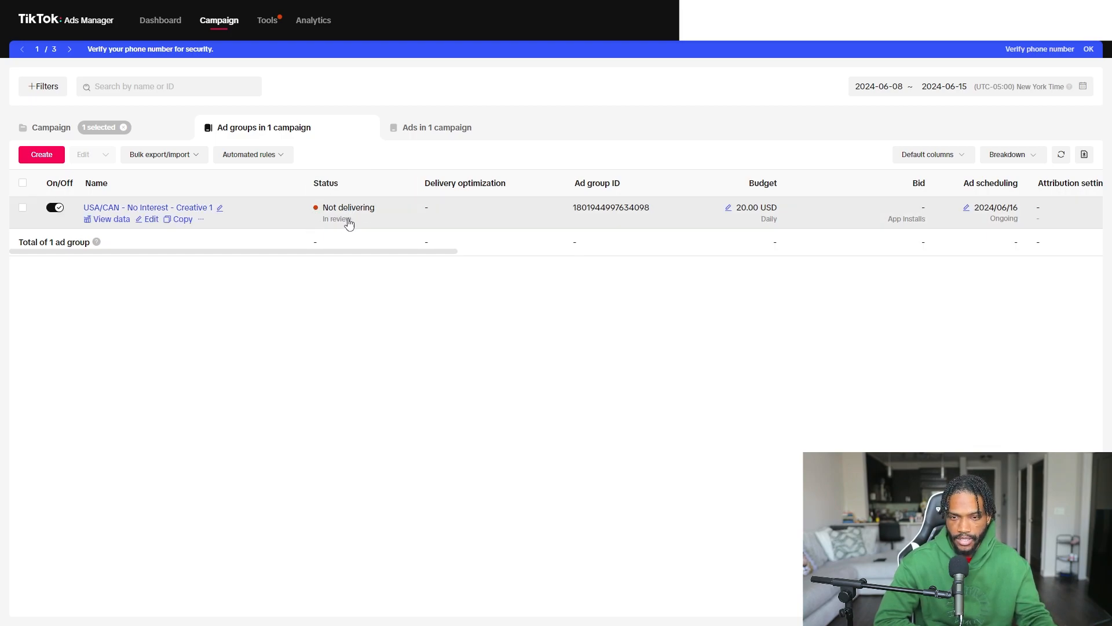
Step: Inspect the ad groups of the older campaign "App Install - Creative Testing - No Interest # 2.1" and return to the campaign list
click(149, 133)
click(214, 273)
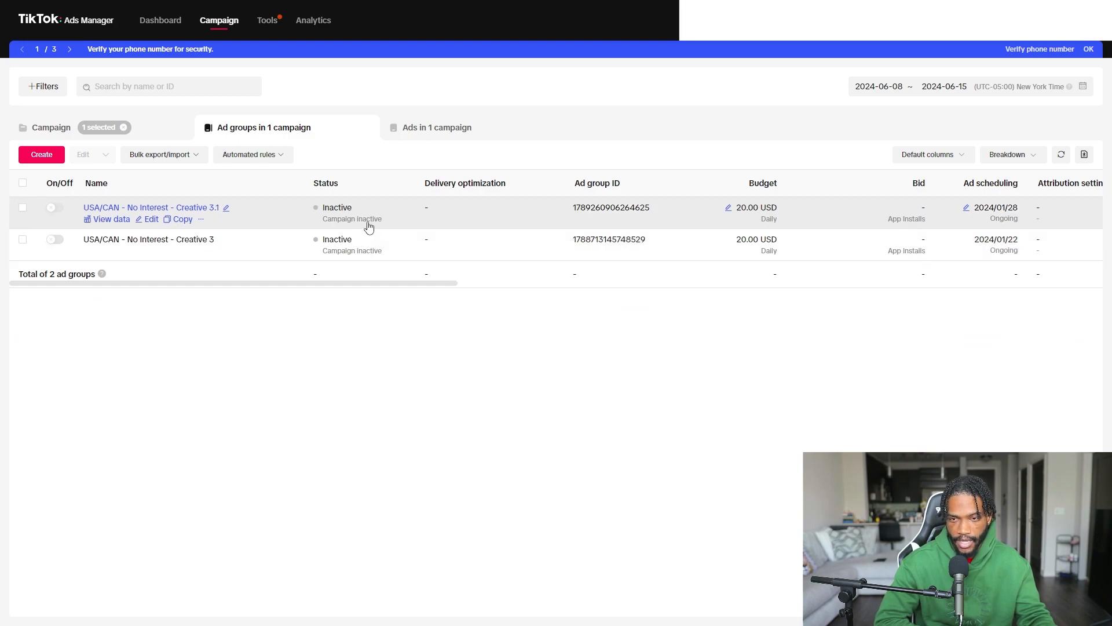
click(161, 131)
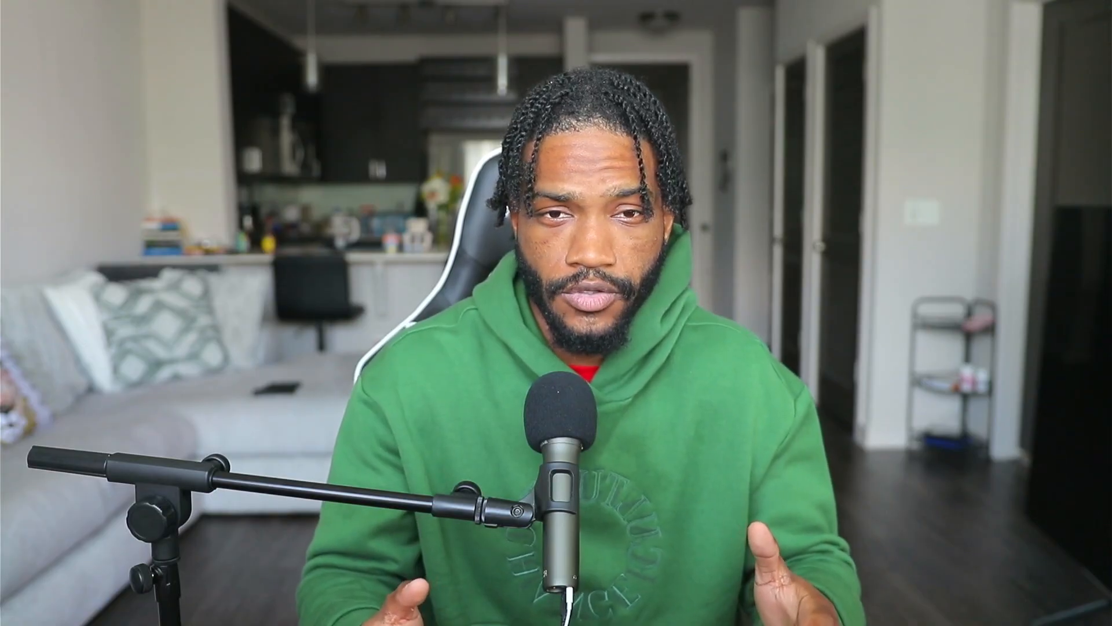